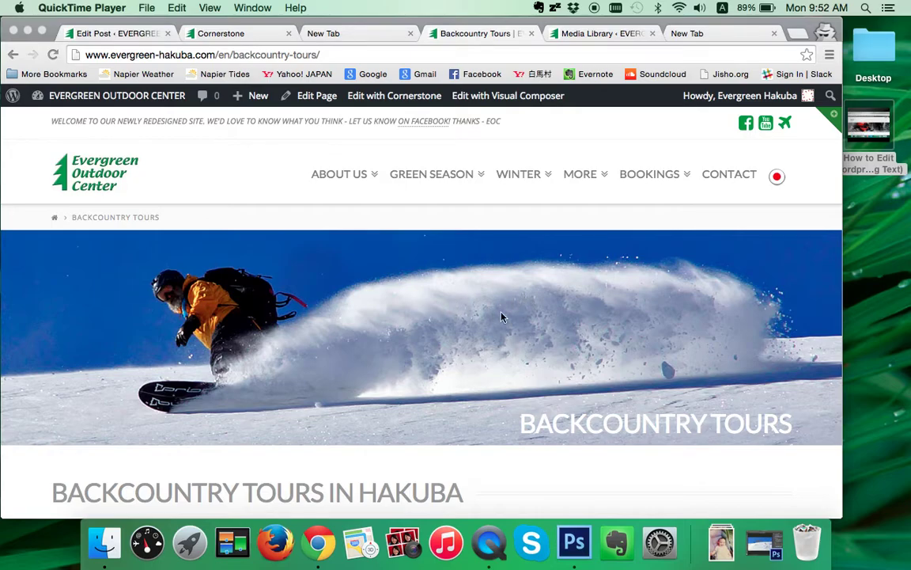
Step: Launch Cornerstone on the Backcountry Tours page and check its sections once the builder loads
{"action": "scroll", "coordinate": [515, 318], "scroll_direction": "down", "scroll_amount": 3}
{"action": "scroll", "coordinate": [515, 317], "scroll_direction": "down", "scroll_amount": 3}
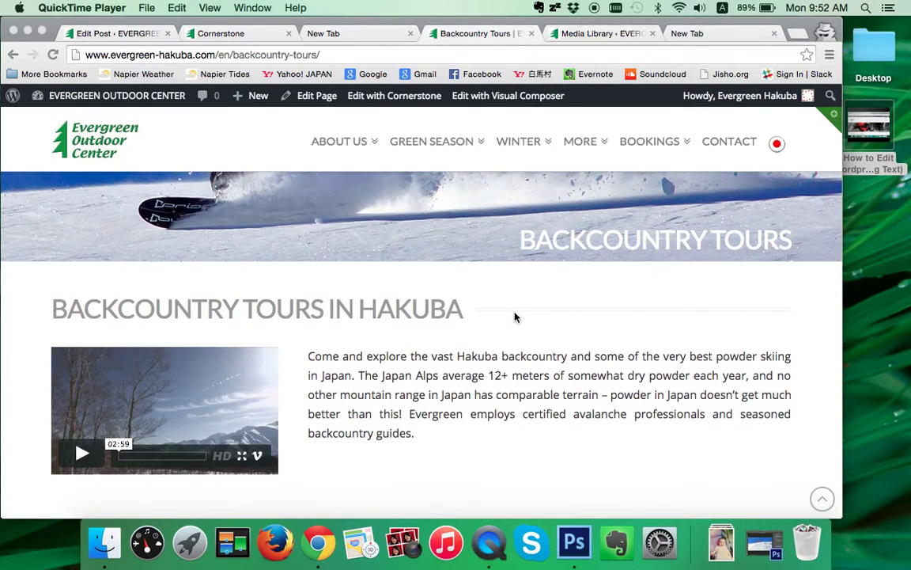
{"action": "scroll", "coordinate": [515, 317], "scroll_direction": "down", "scroll_amount": 5}
{"action": "scroll", "coordinate": [515, 317], "scroll_direction": "up", "scroll_amount": 10}
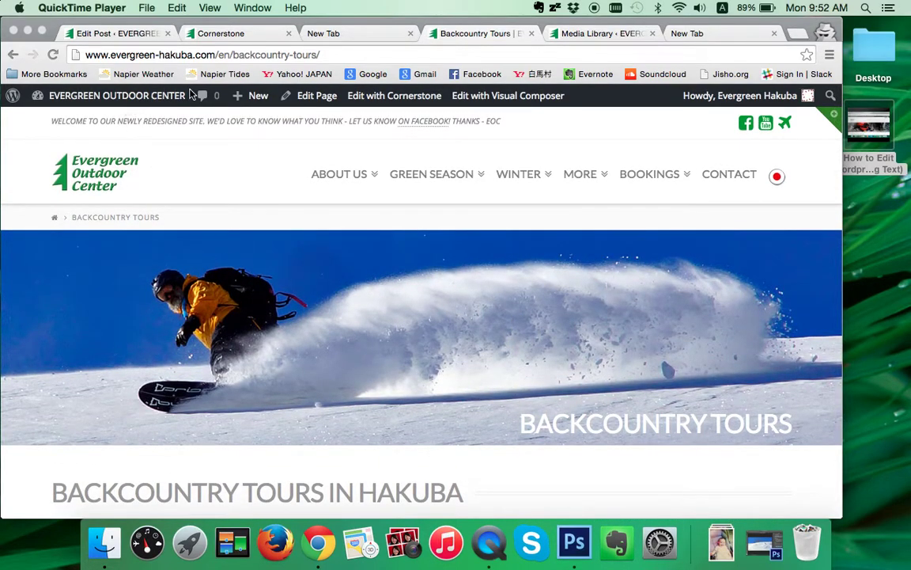
{"action": "left_click", "coordinate": [403, 123]}
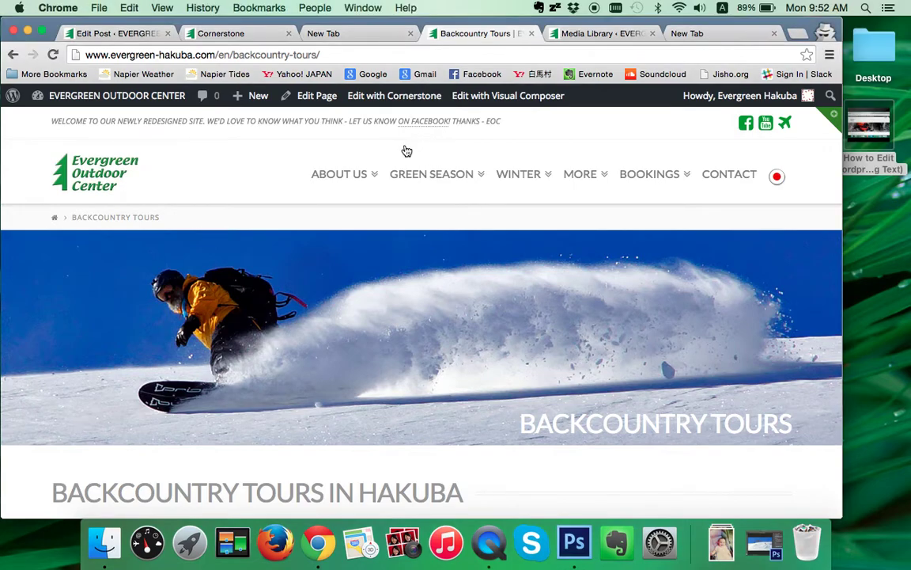
{"action": "left_click", "coordinate": [387, 101]}
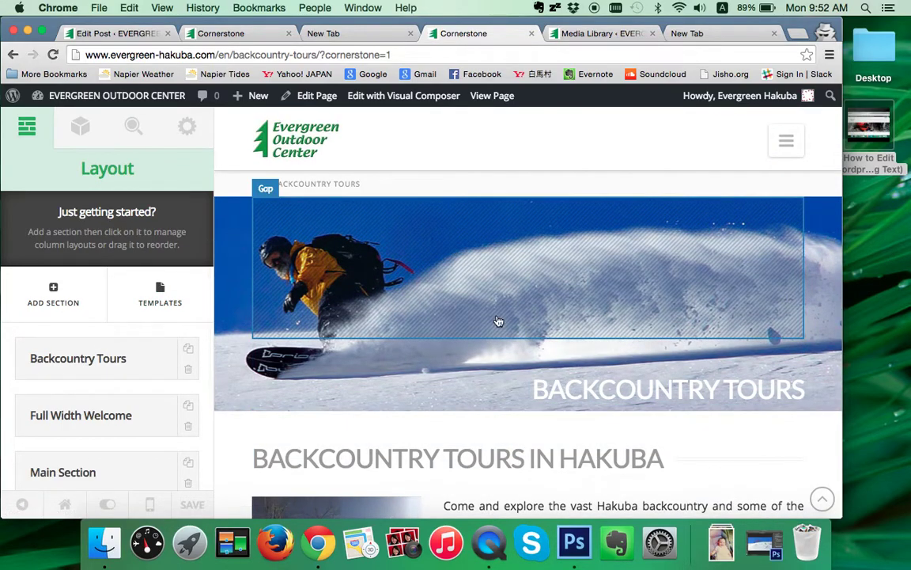
{"action": "scroll", "coordinate": [498, 319], "scroll_direction": "down", "scroll_amount": 5}
{"action": "scroll", "coordinate": [498, 319], "scroll_direction": "up", "scroll_amount": 4}
{"action": "scroll", "coordinate": [499, 320], "scroll_direction": "up", "scroll_amount": 2}
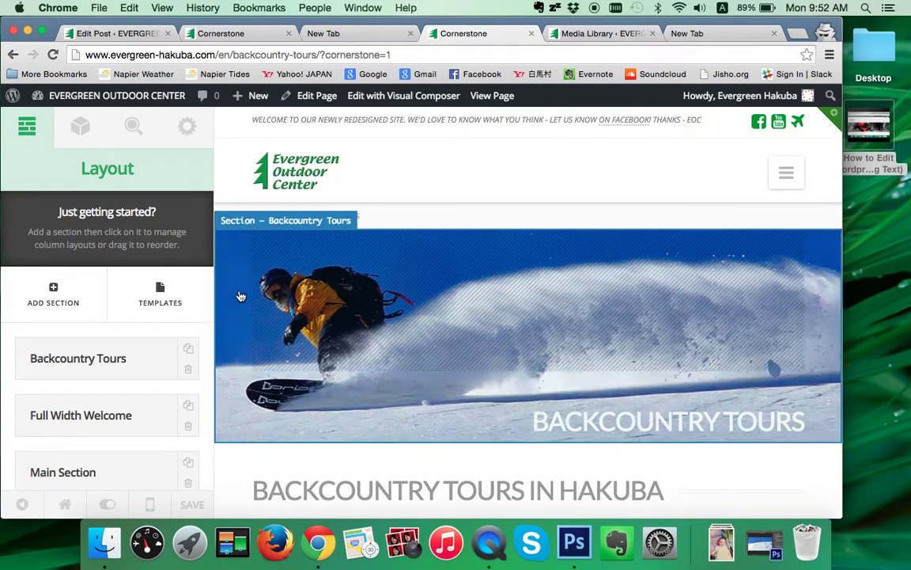
{"action": "scroll", "coordinate": [473, 270], "scroll_direction": "down", "scroll_amount": 2}
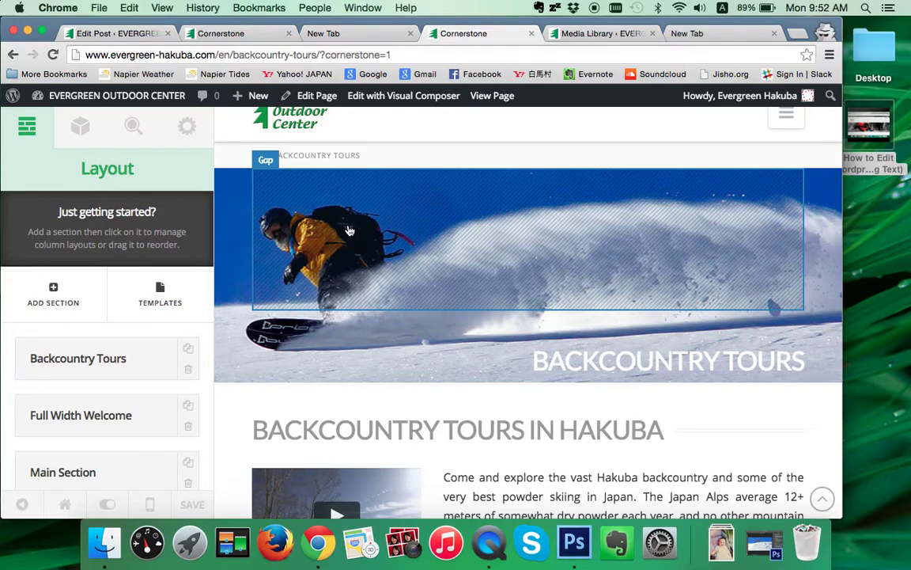
Step: Replace the hero section's background image with the SUP-header-02 photo from the Media Library
{"action": "left_click", "coordinate": [234, 247]}
{"action": "scroll", "coordinate": [67, 372], "scroll_direction": "down", "scroll_amount": 1}
{"action": "scroll", "coordinate": [79, 364], "scroll_direction": "down", "scroll_amount": 3}
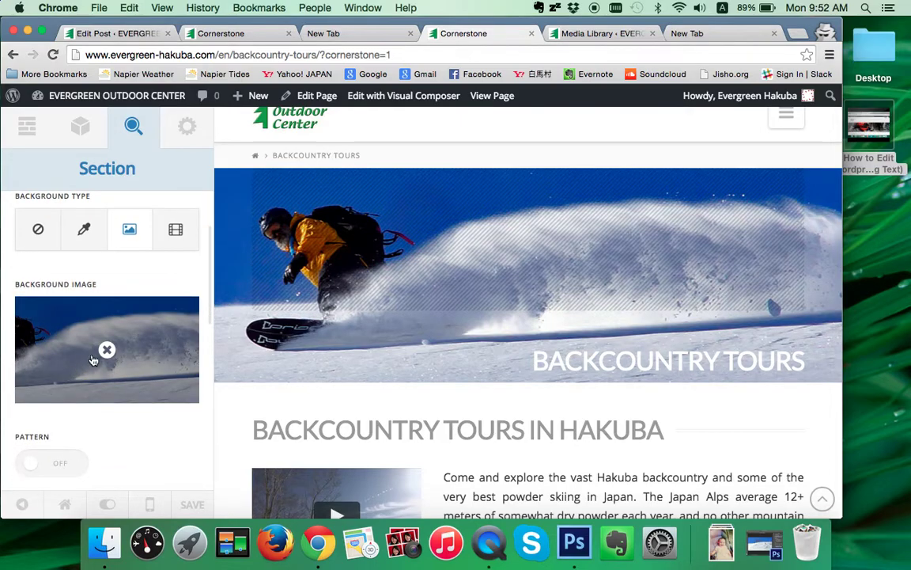
{"action": "left_click", "coordinate": [108, 350]}
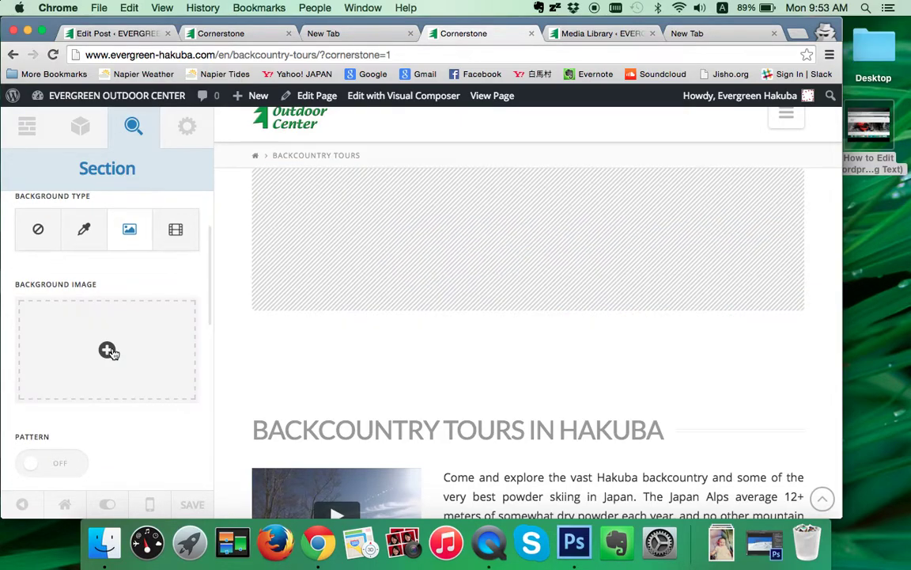
{"action": "scroll", "coordinate": [325, 305], "scroll_direction": "up", "scroll_amount": 2}
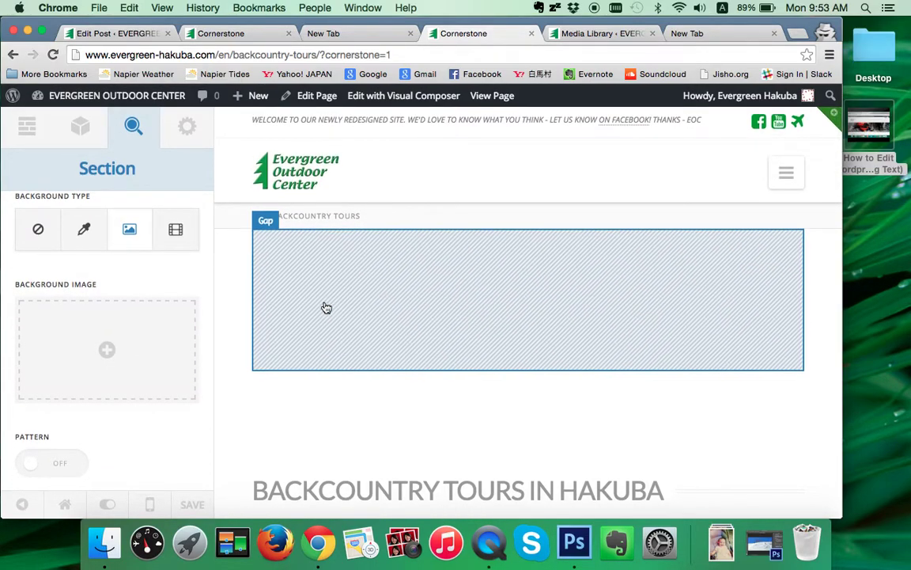
{"action": "left_click", "coordinate": [108, 350]}
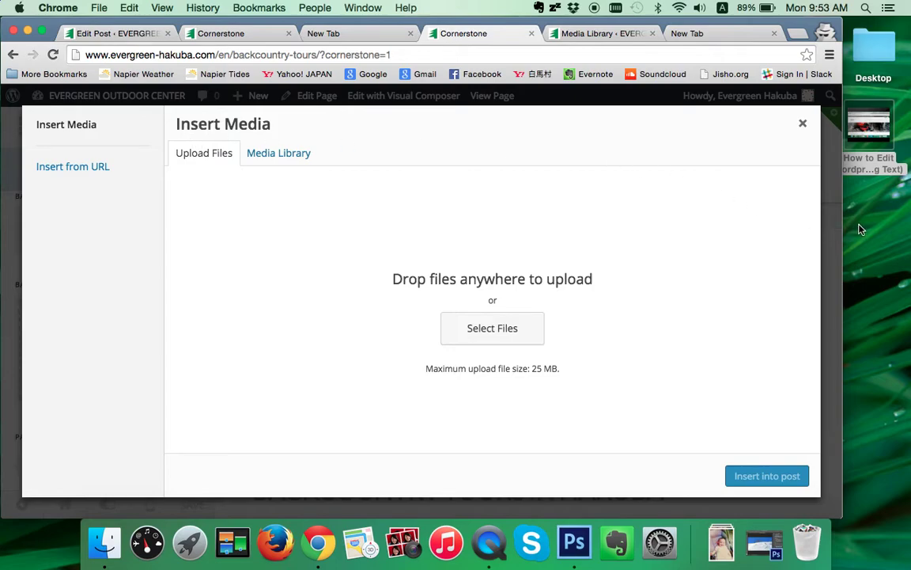
{"action": "left_click", "coordinate": [261, 154]}
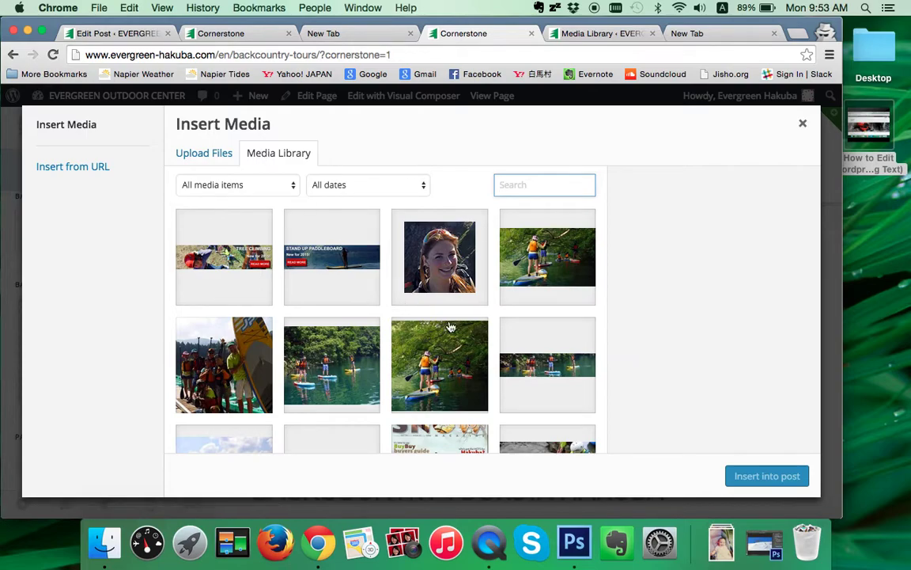
{"action": "left_click", "coordinate": [545, 375]}
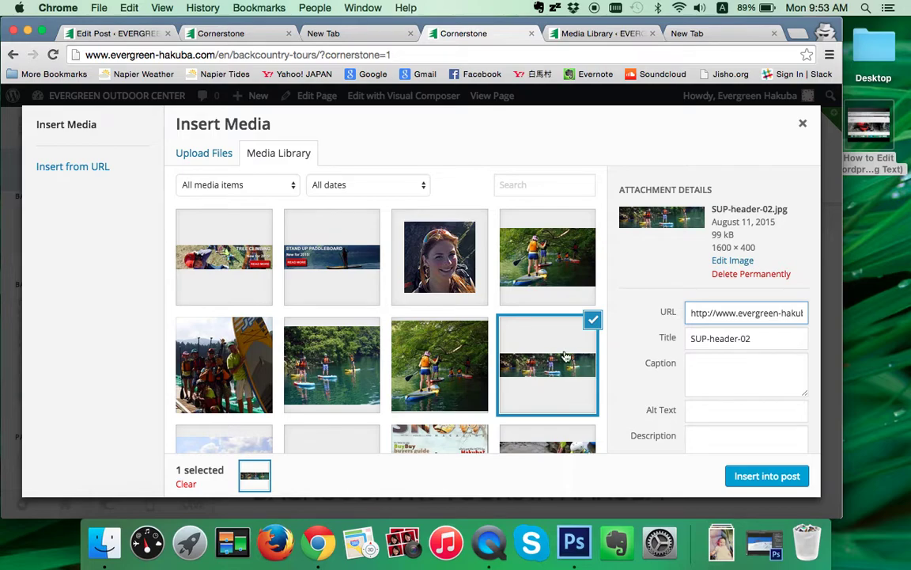
{"action": "left_click", "coordinate": [781, 479]}
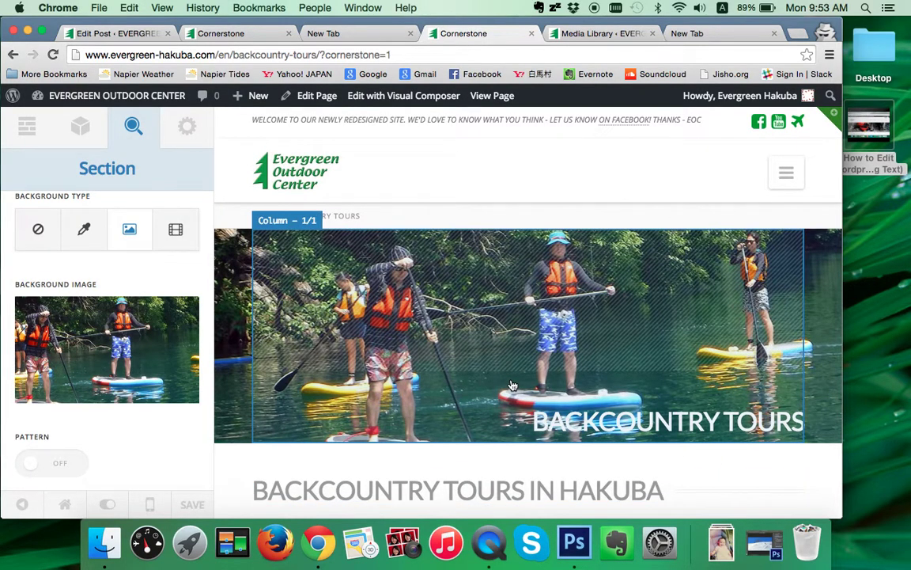
Step: Swap the hero background for BC_Splitboard-header.jpg, found by searching 'bc'
{"action": "left_click", "coordinate": [107, 348]}
{"action": "left_click", "coordinate": [108, 349]}
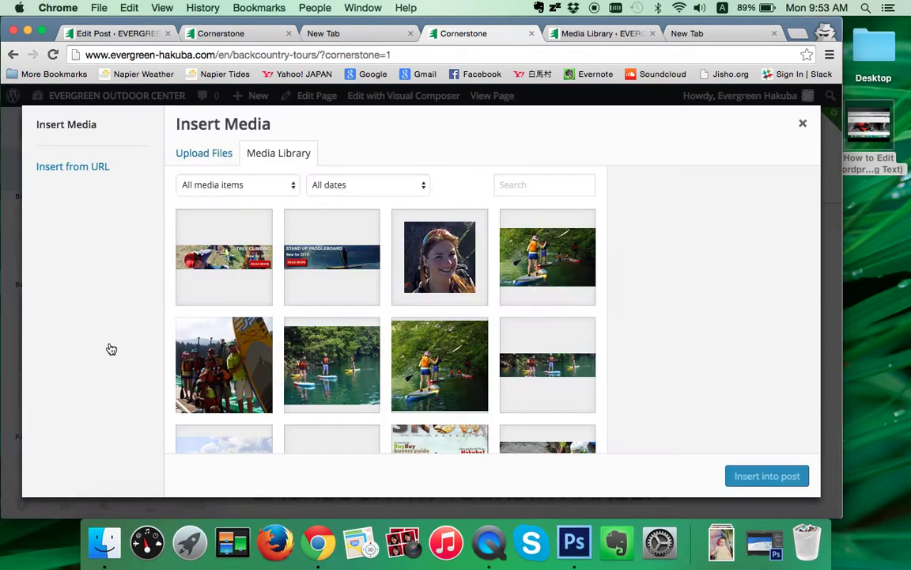
{"action": "left_click", "coordinate": [547, 189]}
{"action": "type", "text": "bc"}
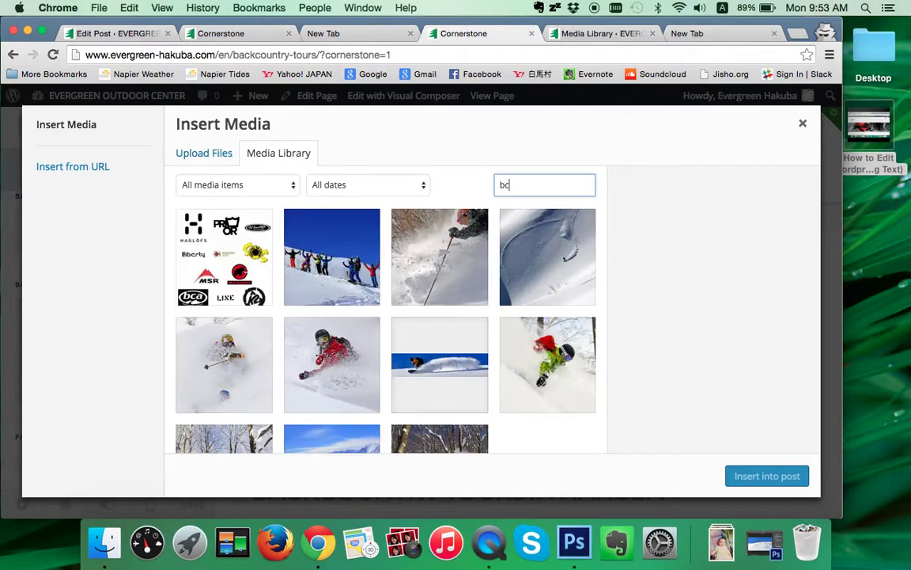
{"action": "scroll", "coordinate": [220, 342], "scroll_direction": "down", "scroll_amount": 2}
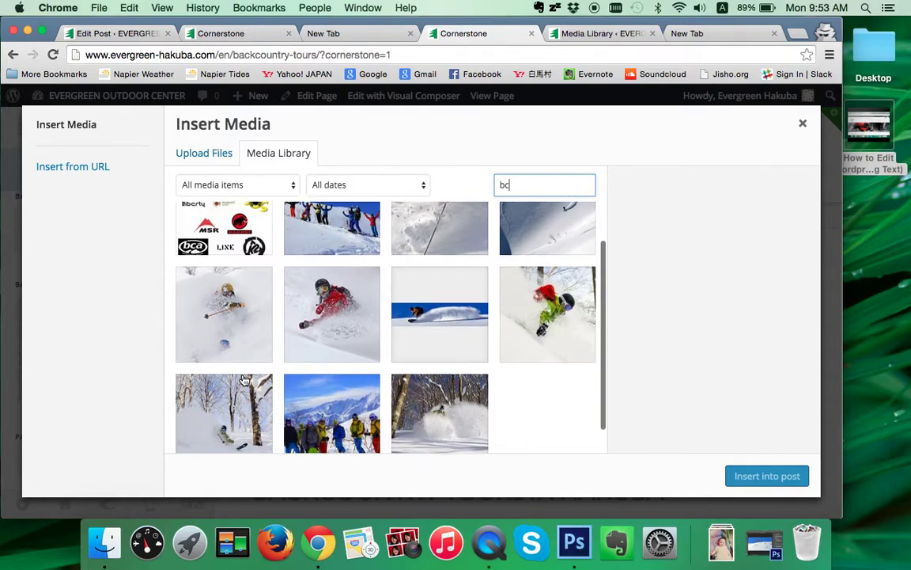
{"action": "left_click", "coordinate": [418, 296]}
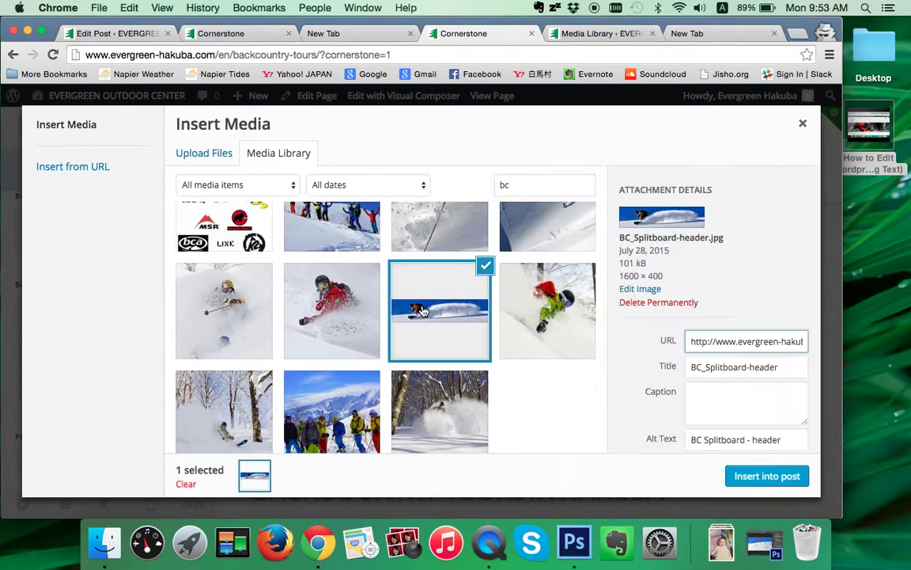
{"action": "left_click", "coordinate": [767, 476]}
Step: Open the 'Read more about Usagi BC Tours' accordion item's text in the larger visual editor
{"action": "scroll", "coordinate": [606, 397], "scroll_direction": "down", "scroll_amount": 5}
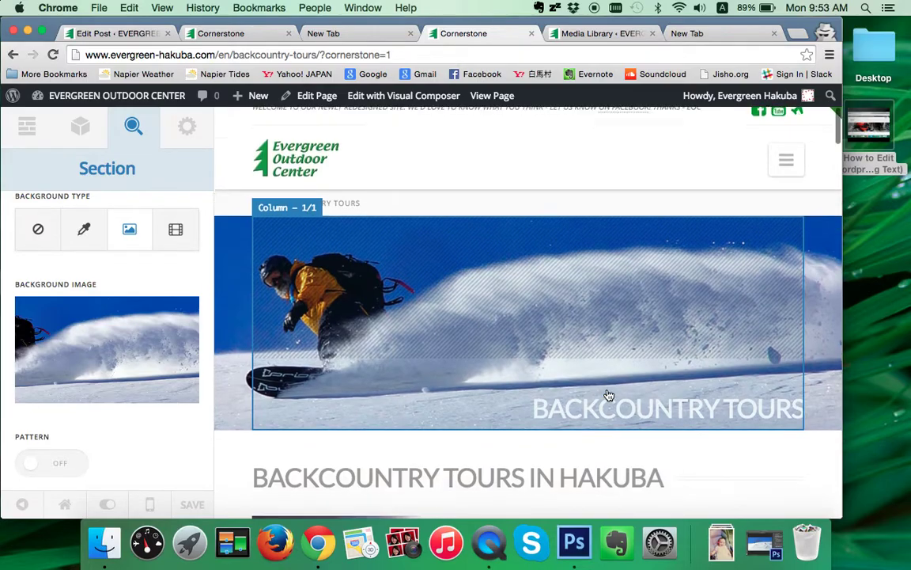
{"action": "scroll", "coordinate": [608, 394], "scroll_direction": "down", "scroll_amount": 10}
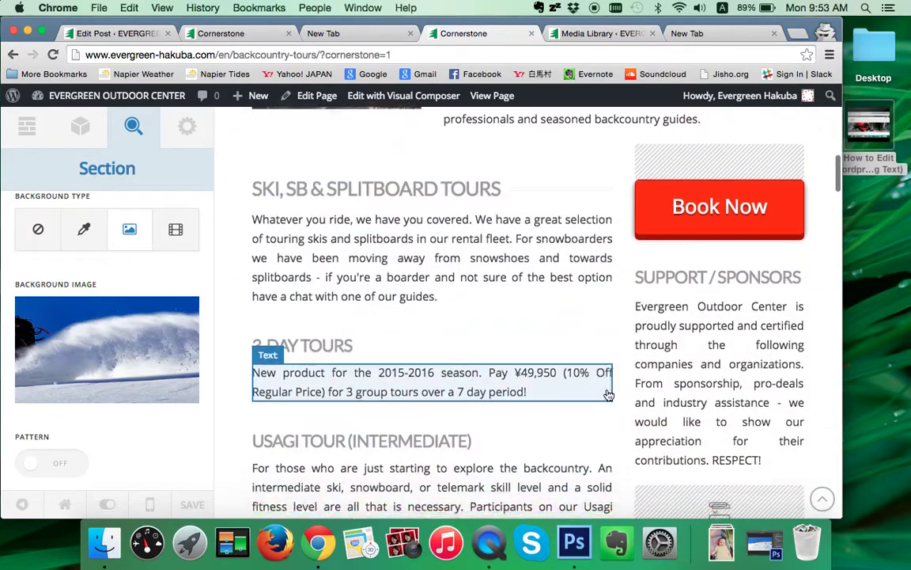
{"action": "scroll", "coordinate": [608, 394], "scroll_direction": "down", "scroll_amount": 5}
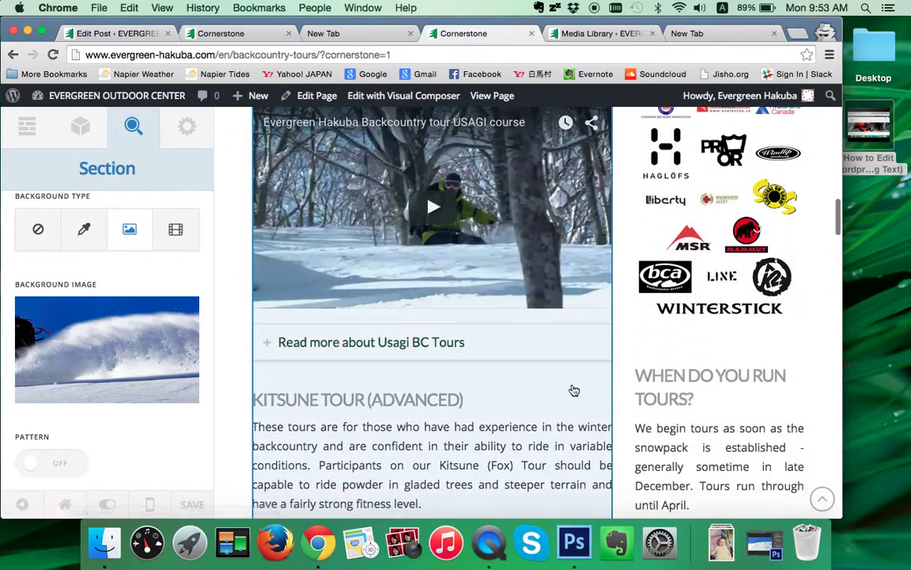
{"action": "left_click", "coordinate": [441, 351]}
{"action": "scroll", "coordinate": [447, 434], "scroll_direction": "down", "scroll_amount": 2}
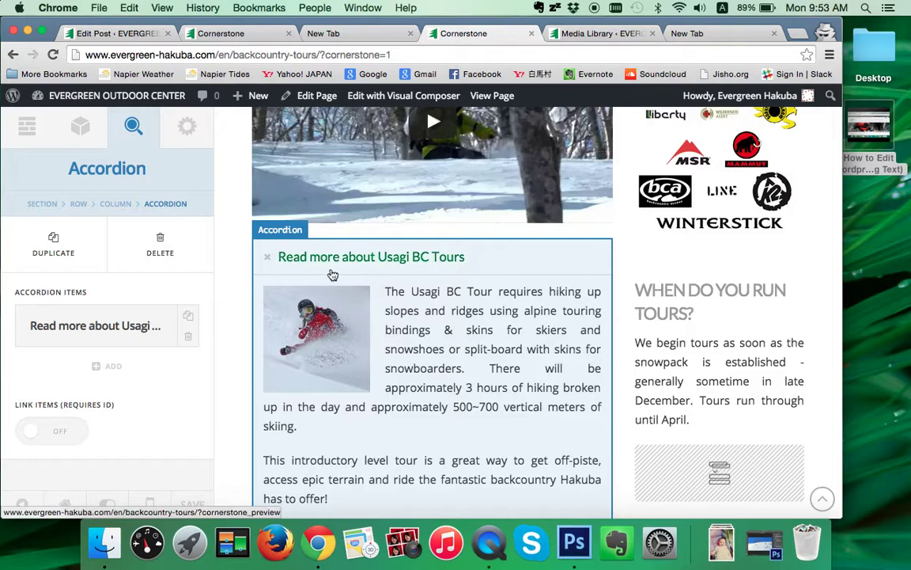
{"action": "left_click", "coordinate": [118, 333]}
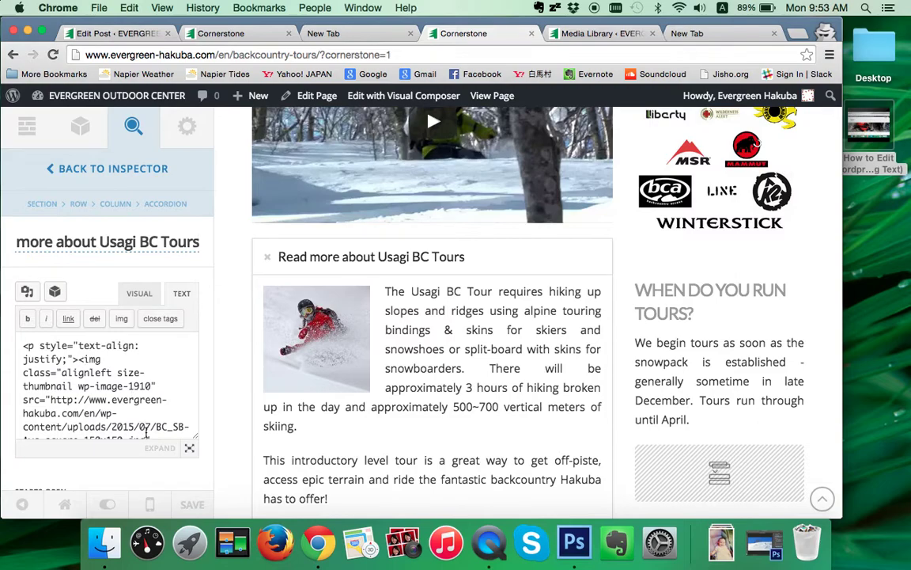
{"action": "left_click", "coordinate": [158, 448]}
{"action": "left_click", "coordinate": [757, 155]}
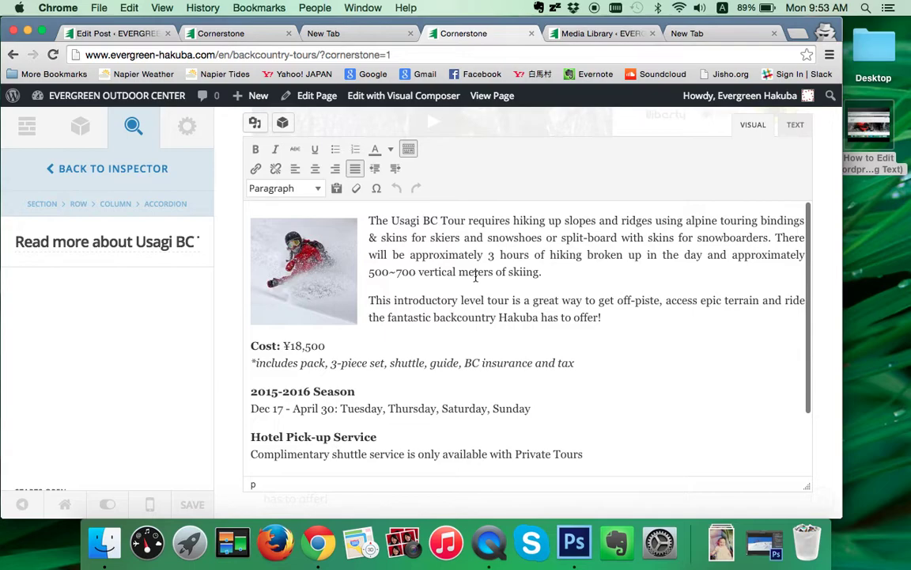
Step: Delete the skier photo from the item text, leaving the cursor at the text's start
{"action": "left_click", "coordinate": [272, 247]}
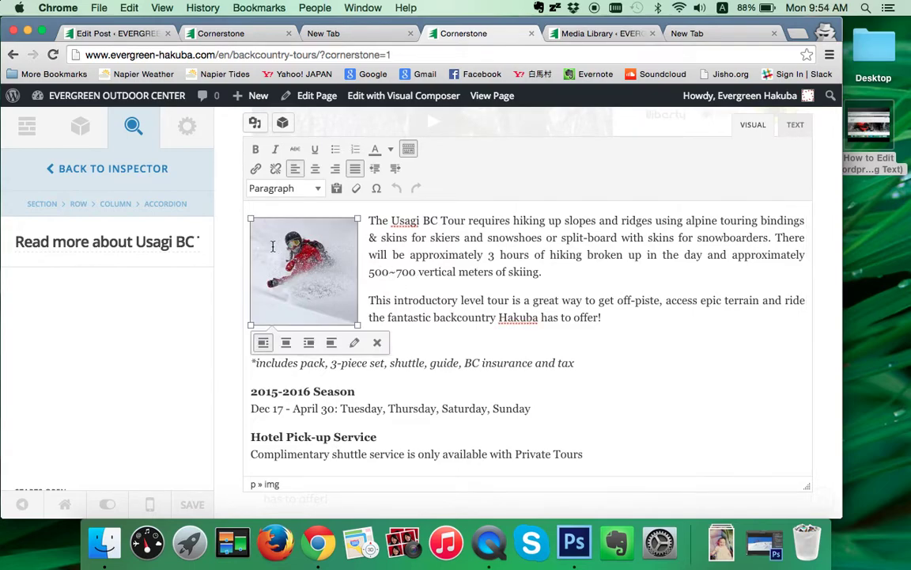
{"action": "left_click", "coordinate": [377, 342]}
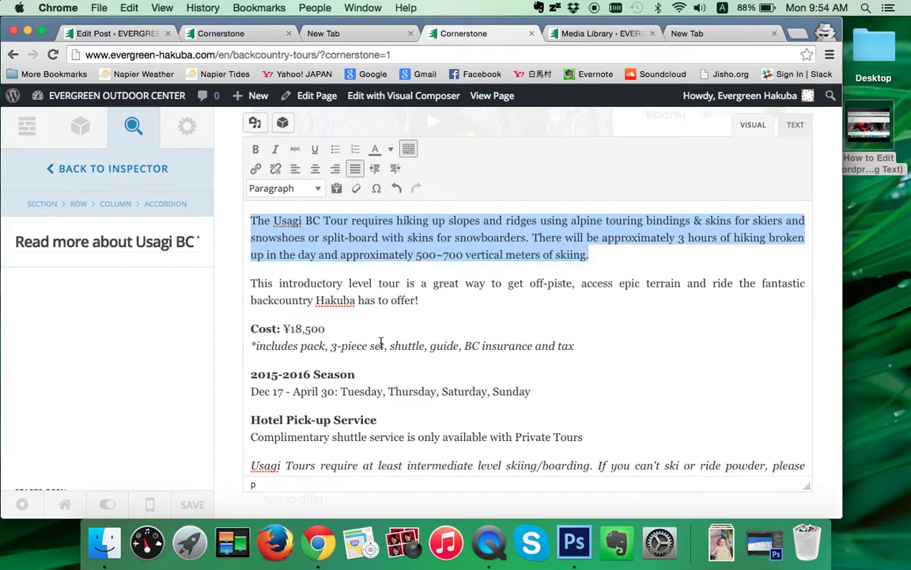
{"action": "left_click", "coordinate": [255, 220]}
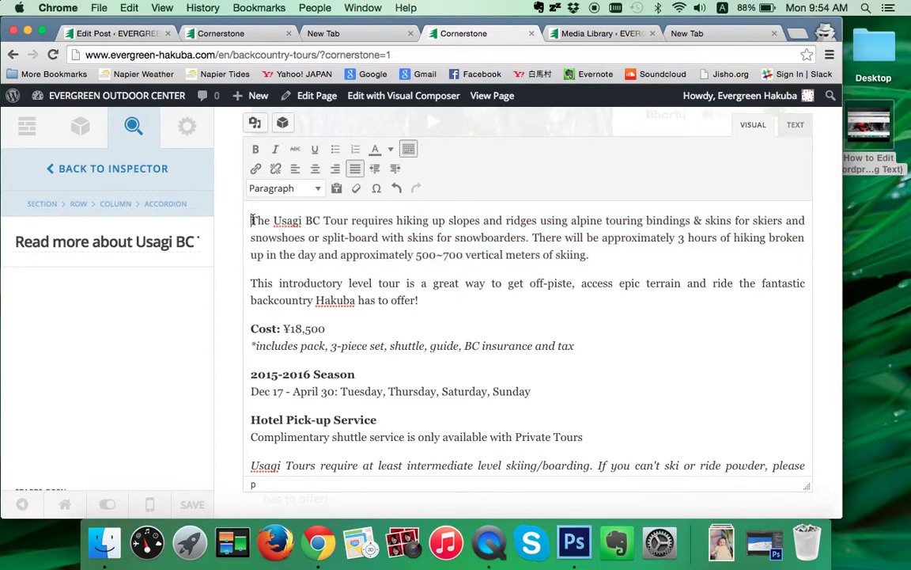
Step: Insert the group-of-skiers photo from a 'bc' search, aligned Left at 150 × 150 thumbnail size
{"action": "left_click", "coordinate": [254, 125]}
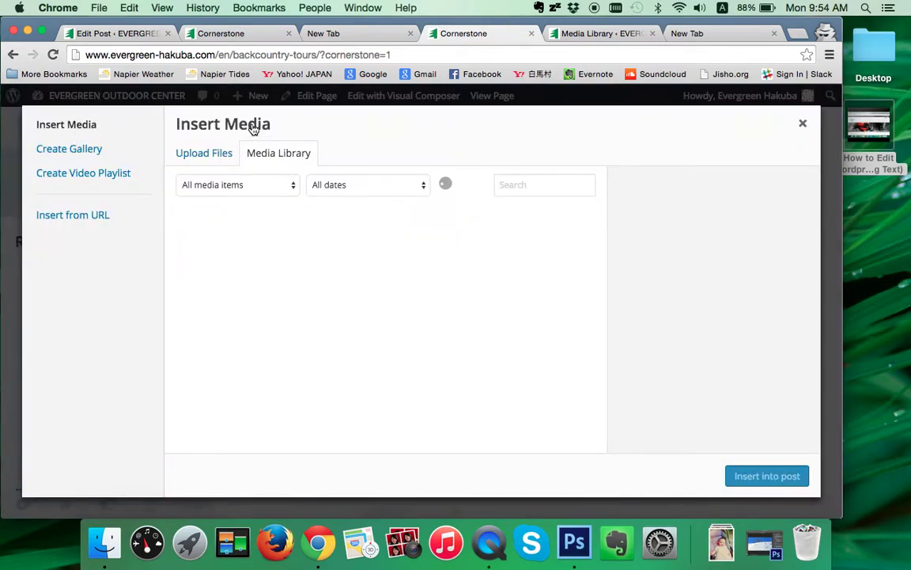
{"action": "left_click", "coordinate": [529, 184]}
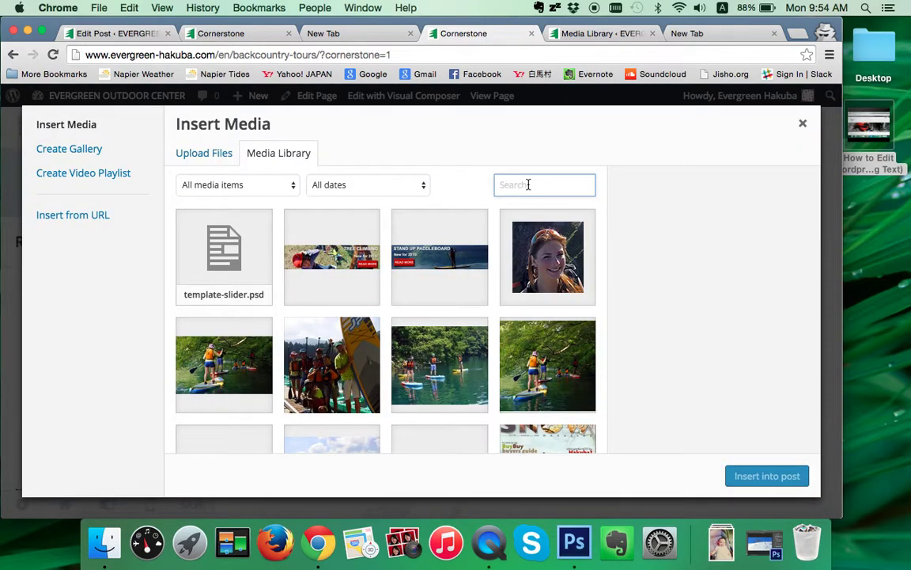
{"action": "type", "text": "bc"}
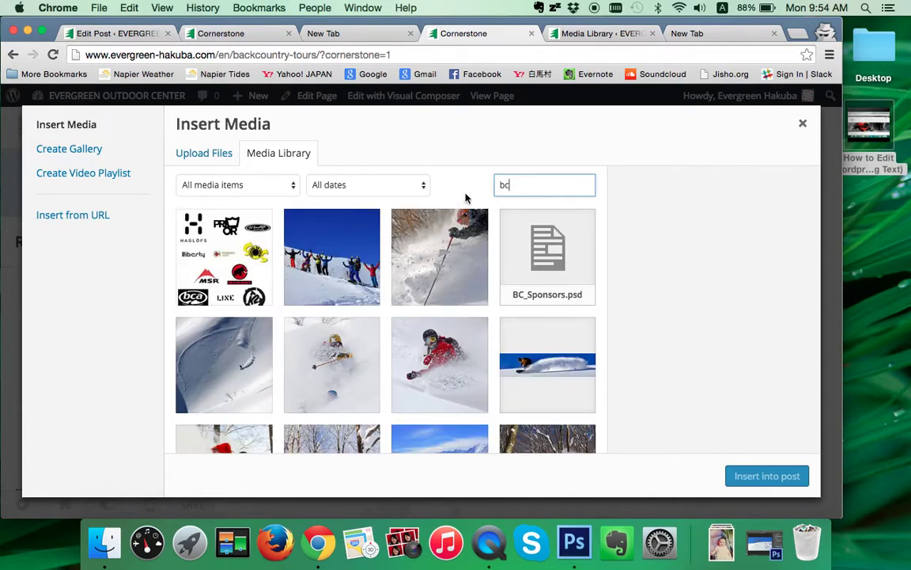
{"action": "left_click", "coordinate": [340, 263]}
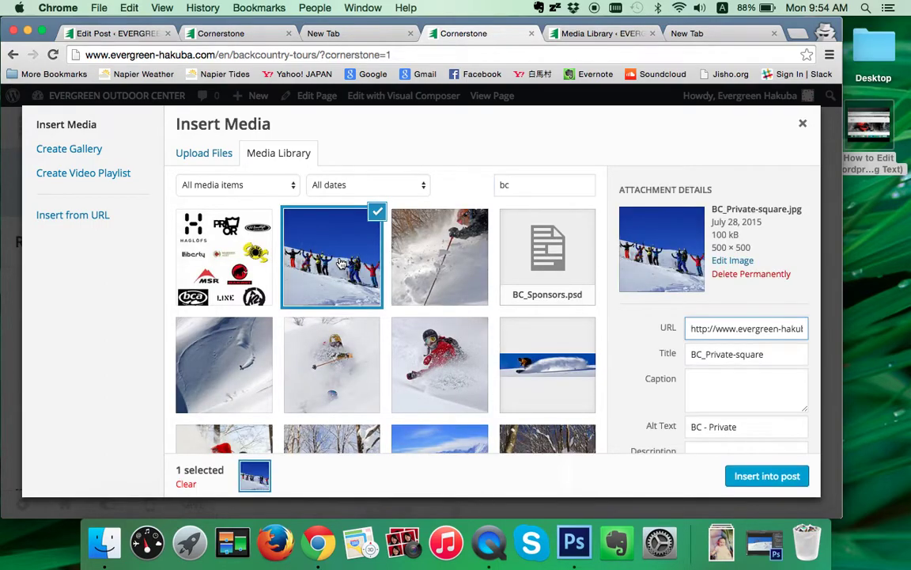
{"action": "scroll", "coordinate": [640, 349], "scroll_direction": "down", "scroll_amount": 5}
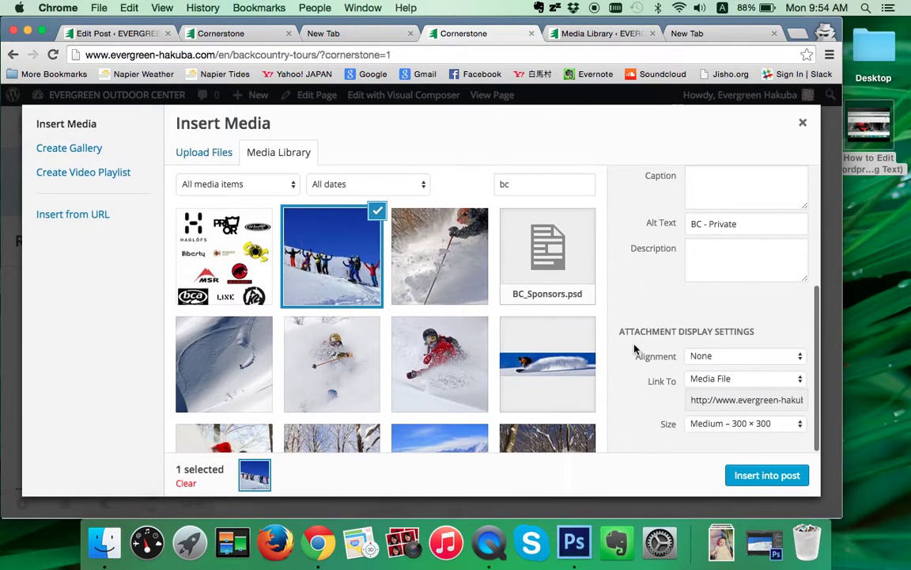
{"action": "left_click", "coordinate": [693, 356]}
{"action": "key", "text": "Escape"}
{"action": "key", "text": "l"}
{"action": "left_click", "coordinate": [700, 424]}
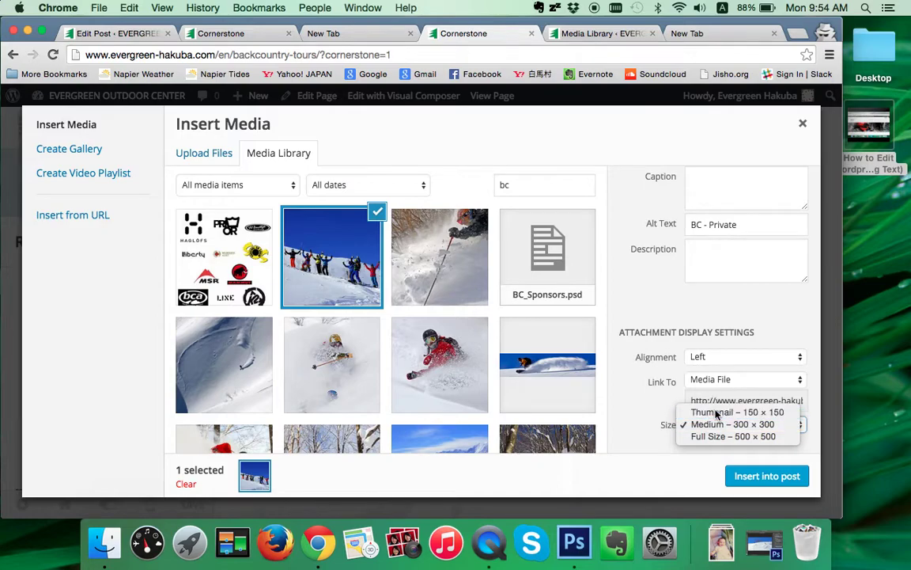
{"action": "left_click", "coordinate": [688, 412]}
{"action": "left_click", "coordinate": [768, 477]}
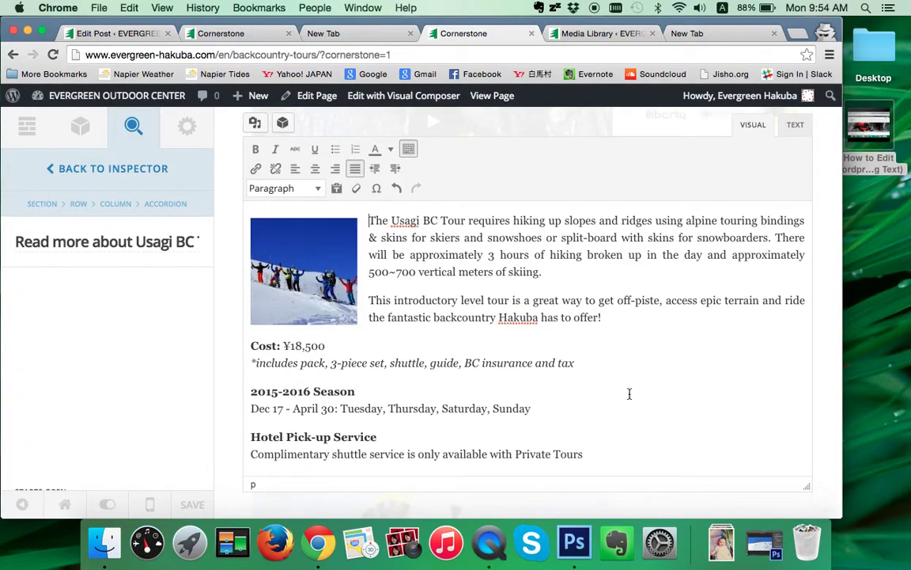
Step: Replace the group photo with the red-jacket skier image, Link To set to None
{"action": "left_click", "coordinate": [307, 255]}
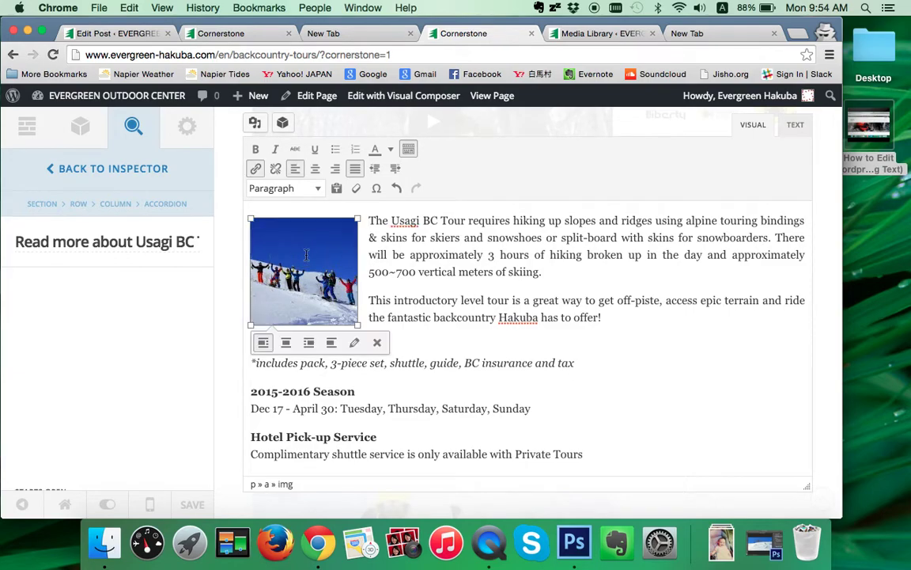
{"action": "left_click", "coordinate": [378, 342]}
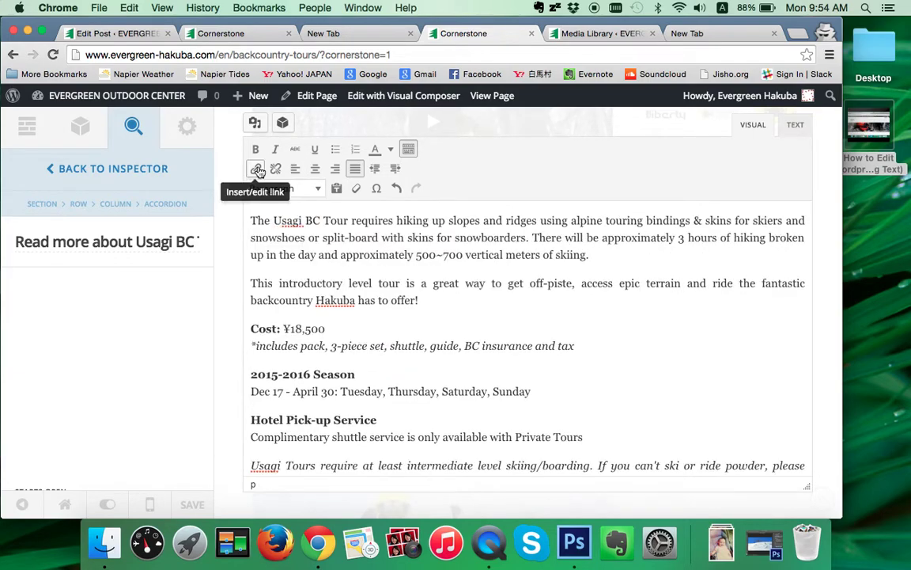
{"action": "left_click", "coordinate": [254, 123]}
{"action": "left_click", "coordinate": [465, 348]}
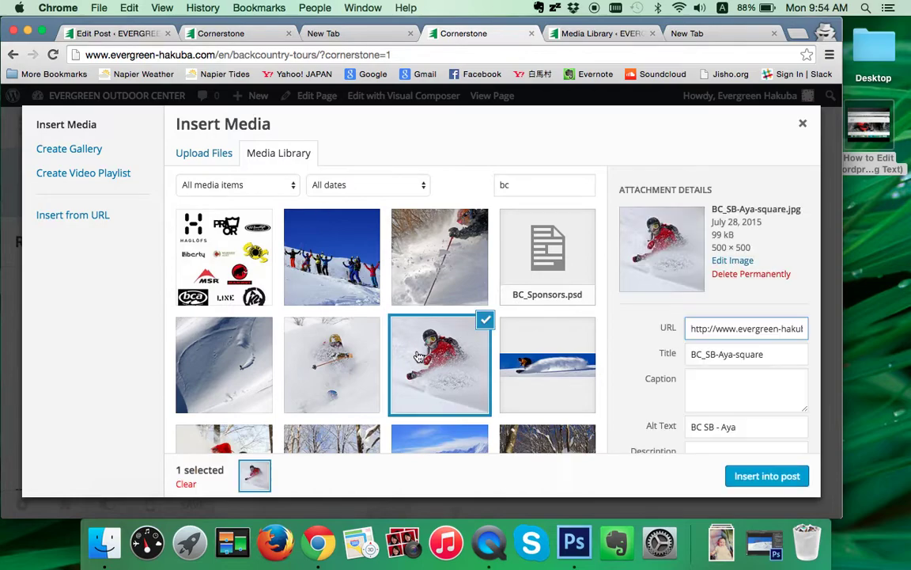
{"action": "scroll", "coordinate": [710, 329], "scroll_direction": "down", "scroll_amount": 5}
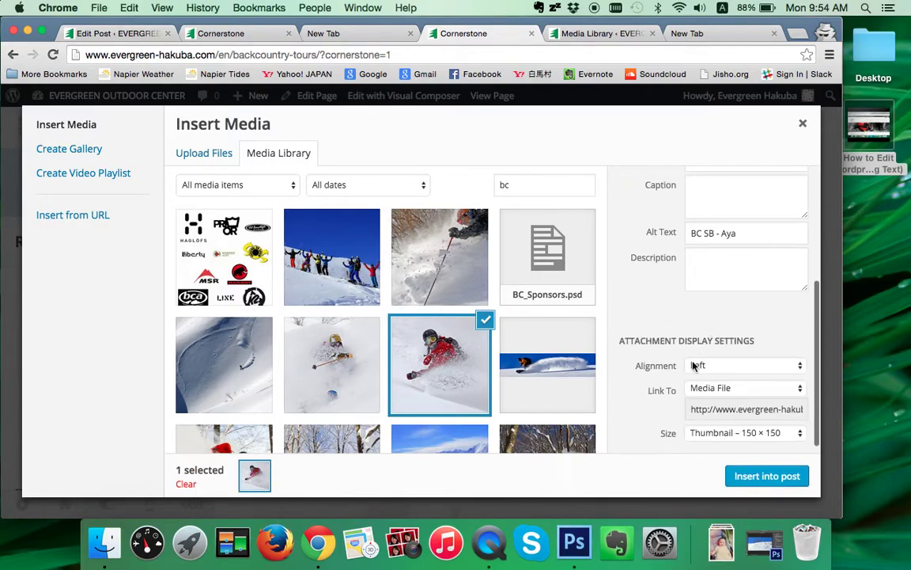
{"action": "left_click", "coordinate": [721, 387]}
{"action": "left_click", "coordinate": [710, 425]}
{"action": "left_click", "coordinate": [747, 476]}
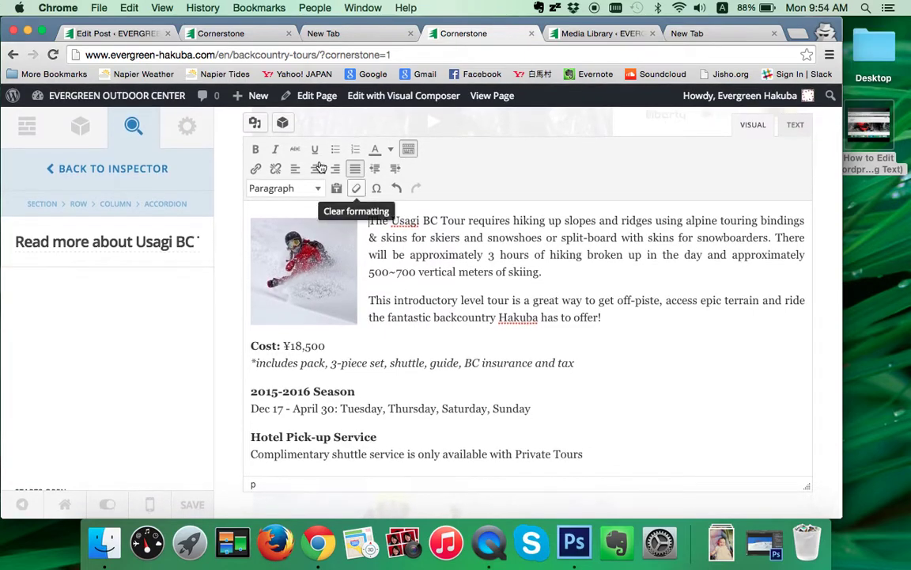
{"action": "left_click", "coordinate": [80, 127]}
Step: Open the settings of the skier image in the page's right sidebar
{"action": "scroll", "coordinate": [392, 268], "scroll_direction": "down", "scroll_amount": 6}
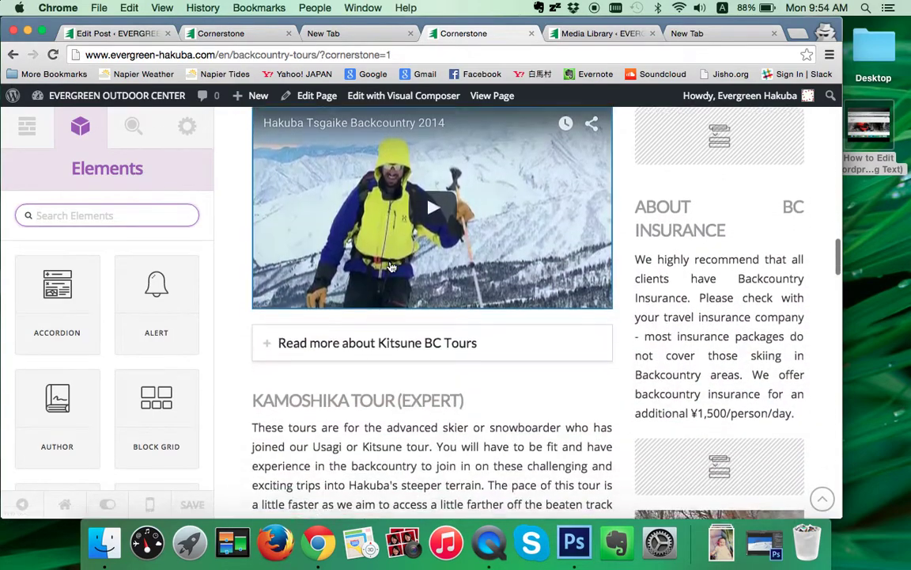
{"action": "scroll", "coordinate": [392, 268], "scroll_direction": "down", "scroll_amount": 4}
{"action": "scroll", "coordinate": [767, 189], "scroll_direction": "up", "scroll_amount": 3}
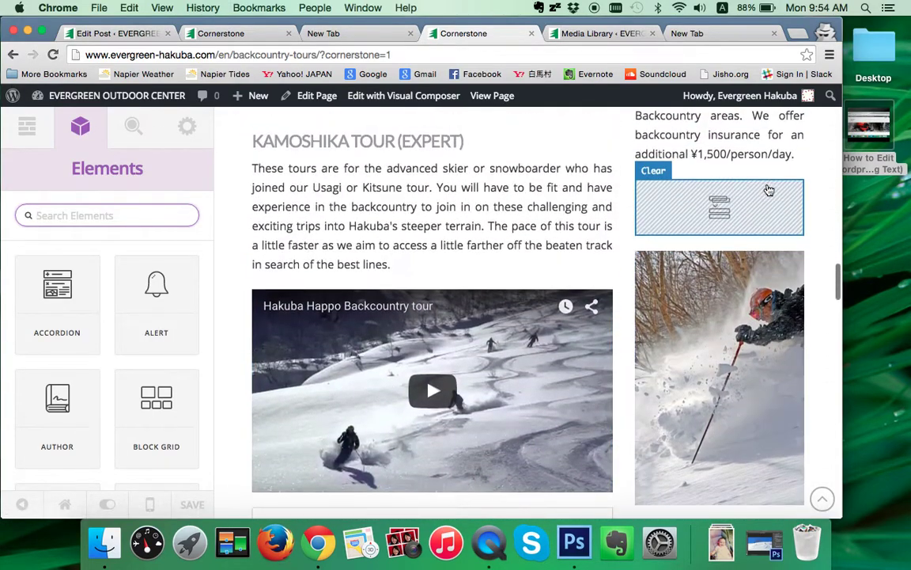
{"action": "scroll", "coordinate": [699, 311], "scroll_direction": "down", "scroll_amount": 2}
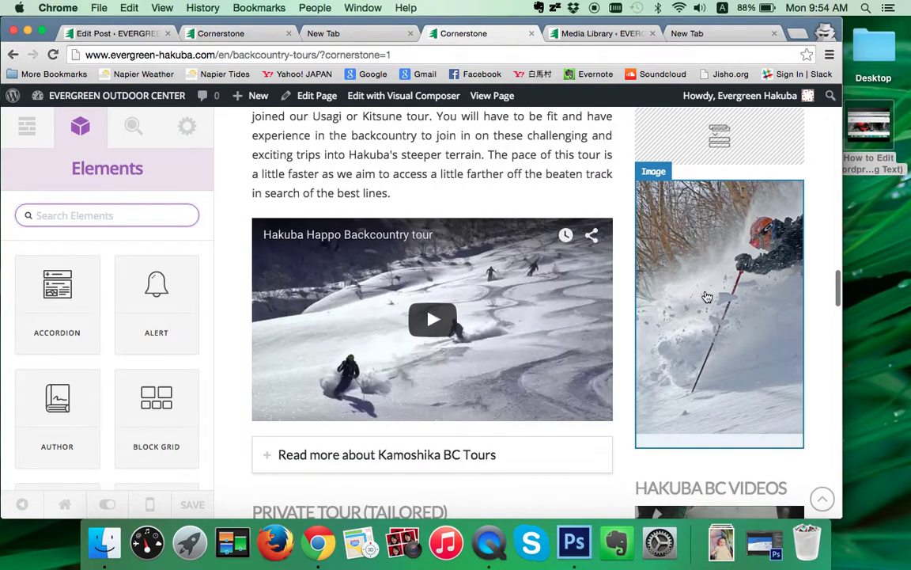
{"action": "left_click", "coordinate": [708, 294]}
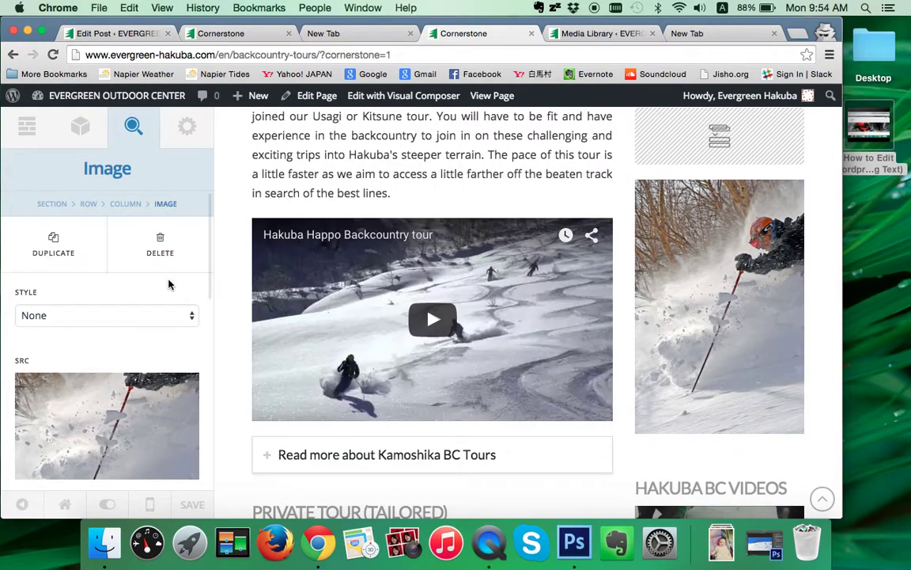
Step: Replace the sidebar image's source with the BC_Ski-Dave-square photo
{"action": "scroll", "coordinate": [169, 281], "scroll_direction": "down", "scroll_amount": 3}
{"action": "left_click", "coordinate": [106, 295]}
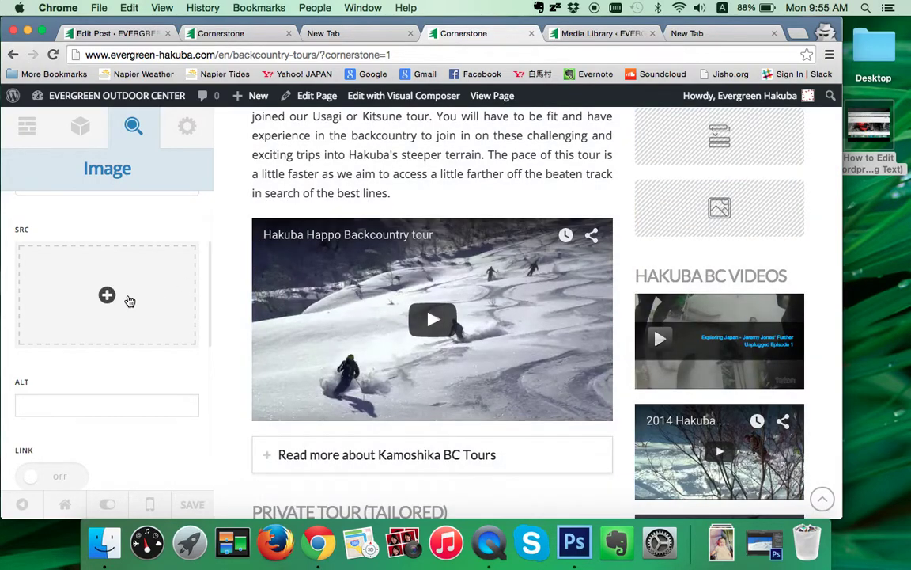
{"action": "left_click", "coordinate": [103, 301]}
{"action": "left_click", "coordinate": [203, 266]}
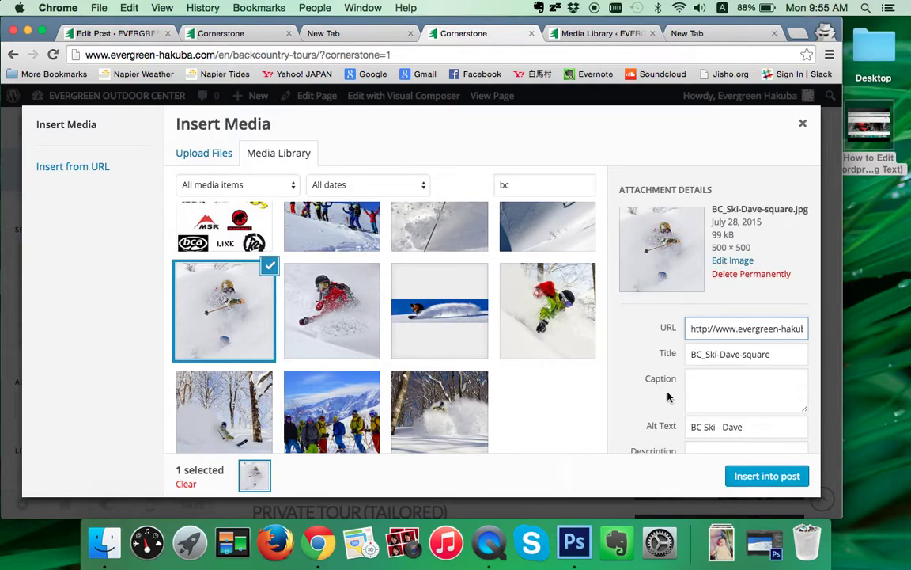
{"action": "scroll", "coordinate": [744, 443], "scroll_direction": "down", "scroll_amount": 2}
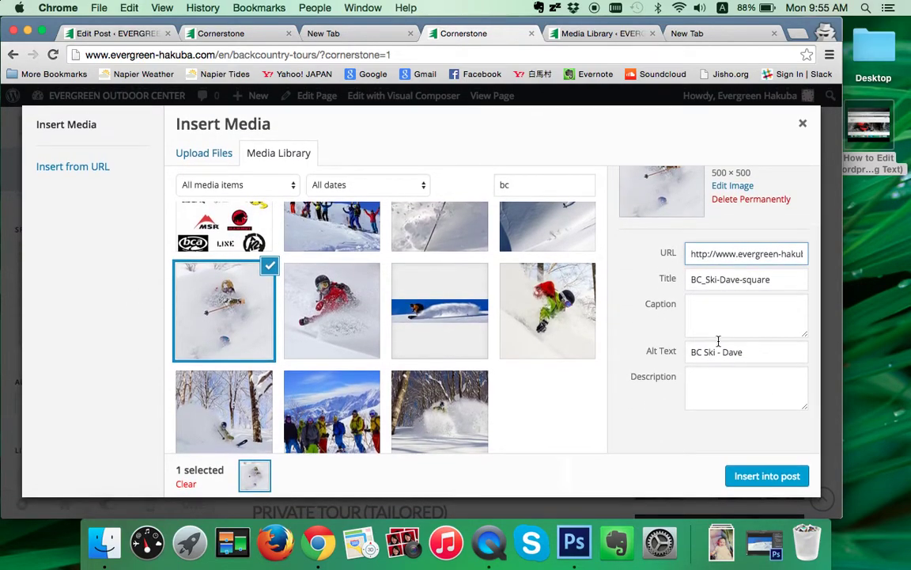
{"action": "scroll", "coordinate": [688, 342], "scroll_direction": "up", "scroll_amount": 2}
{"action": "left_click", "coordinate": [764, 476]}
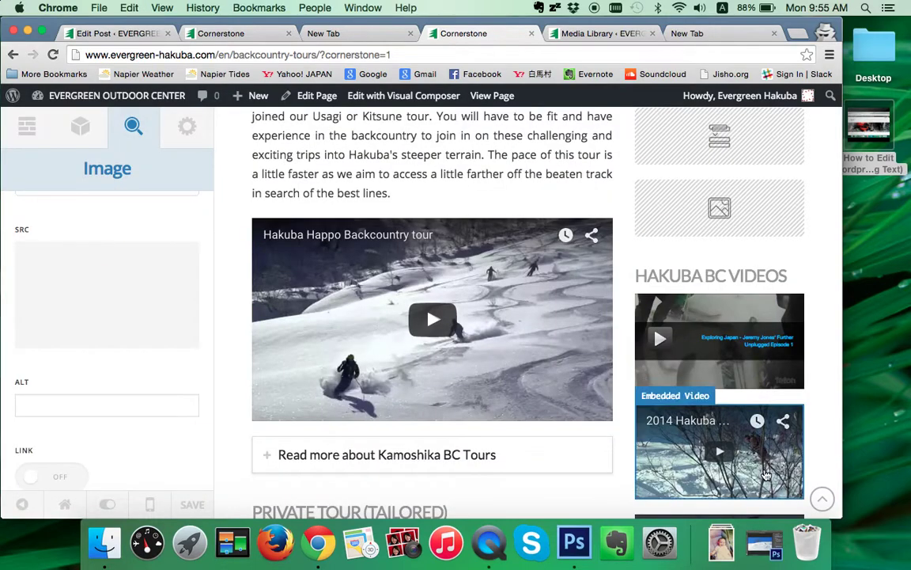
Step: Open the image's alt text field, which reads 'bc skiing in hakuba'
{"action": "left_click", "coordinate": [71, 405]}
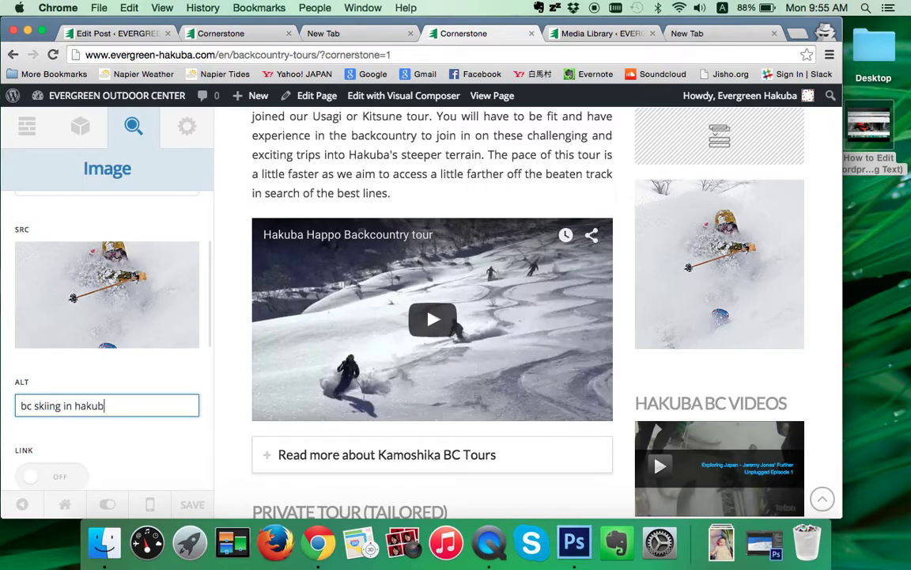
{"action": "scroll", "coordinate": [107, 316], "scroll_direction": "down", "scroll_amount": 2}
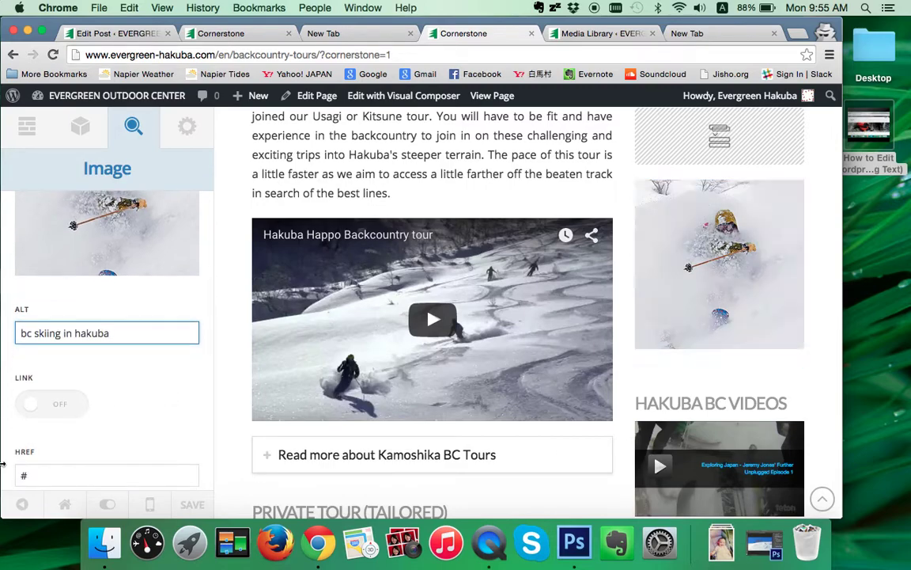
{"action": "scroll", "coordinate": [189, 403], "scroll_direction": "down", "scroll_amount": 1}
{"action": "scroll", "coordinate": [189, 403], "scroll_direction": "up", "scroll_amount": 5}
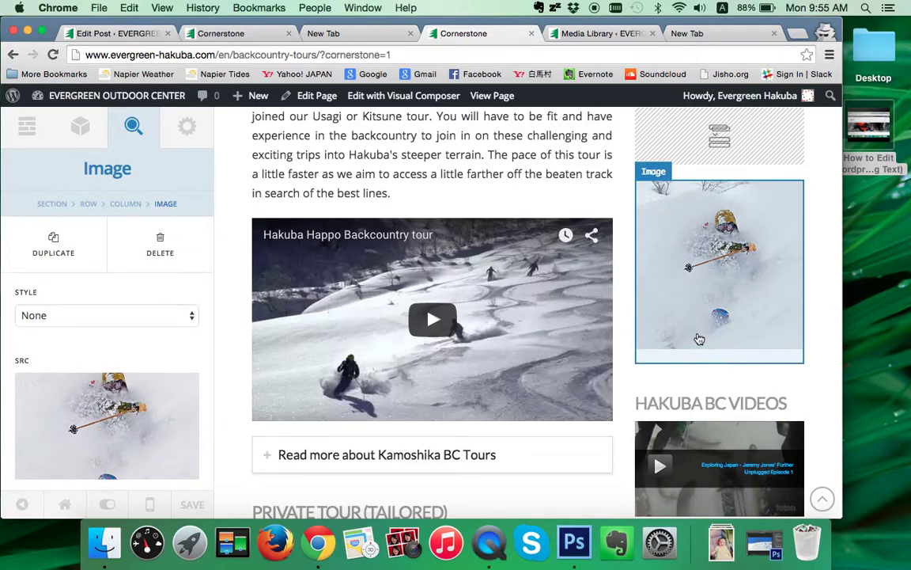
{"action": "scroll", "coordinate": [113, 398], "scroll_direction": "down", "scroll_amount": 1}
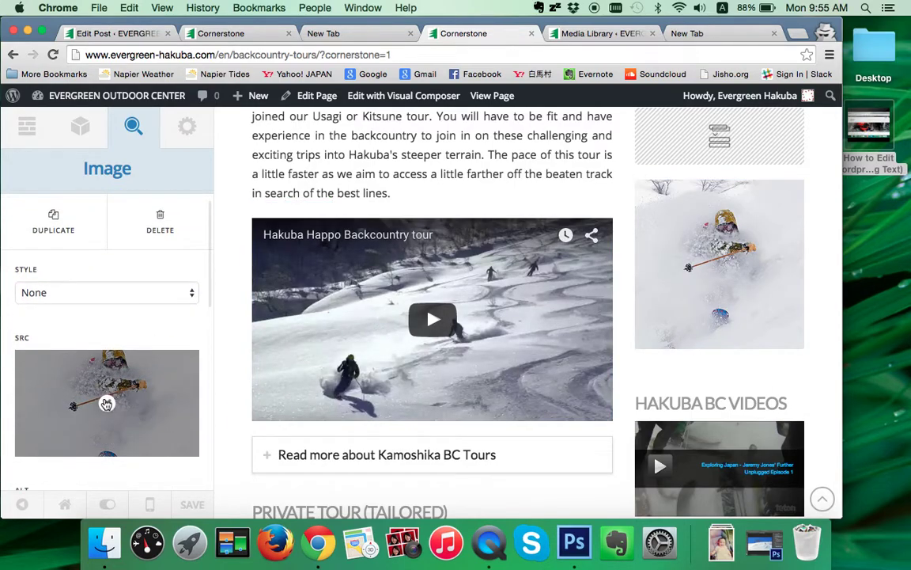
{"action": "left_click", "coordinate": [107, 406]}
{"action": "left_click", "coordinate": [106, 405]}
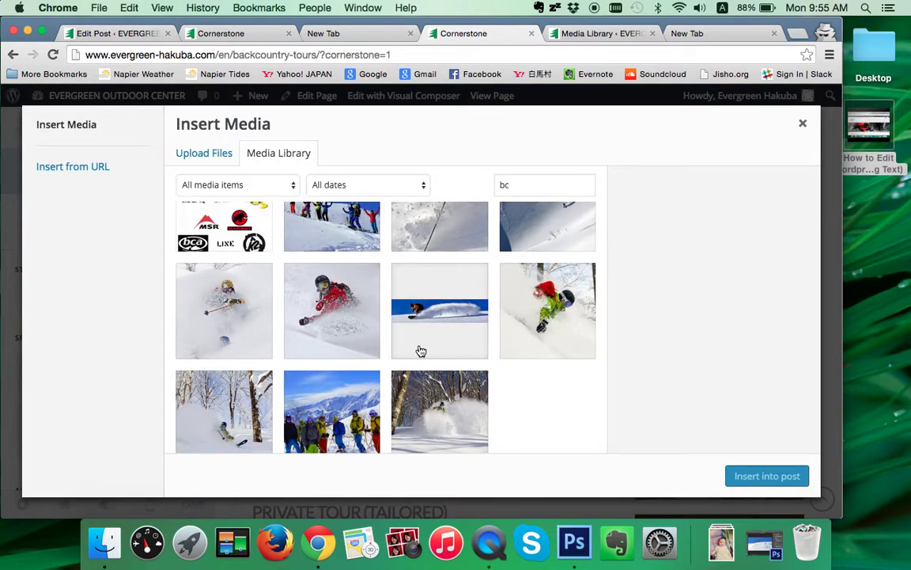
{"action": "scroll", "coordinate": [419, 349], "scroll_direction": "up", "scroll_amount": 2}
{"action": "left_click", "coordinate": [455, 244]}
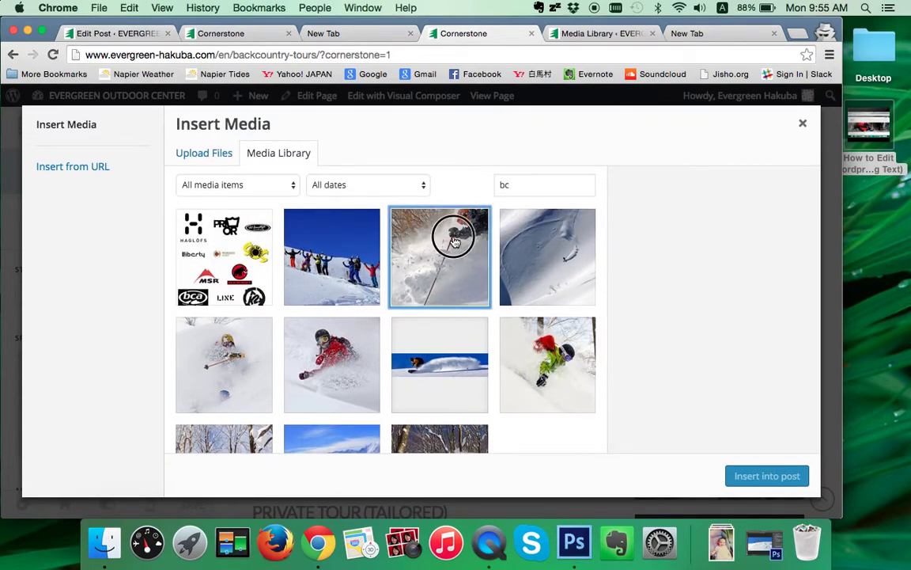
{"action": "scroll", "coordinate": [687, 380], "scroll_direction": "down", "scroll_amount": 3}
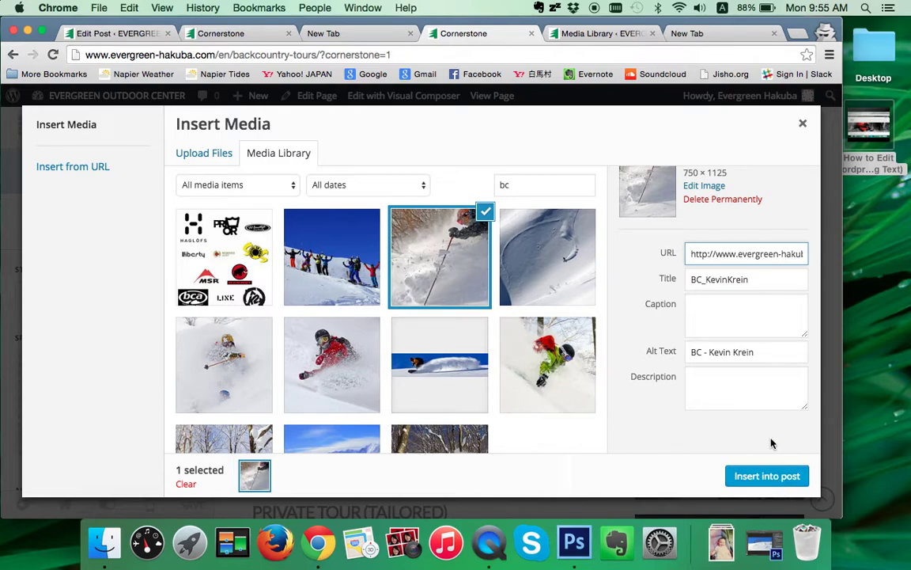
{"action": "left_click", "coordinate": [766, 478]}
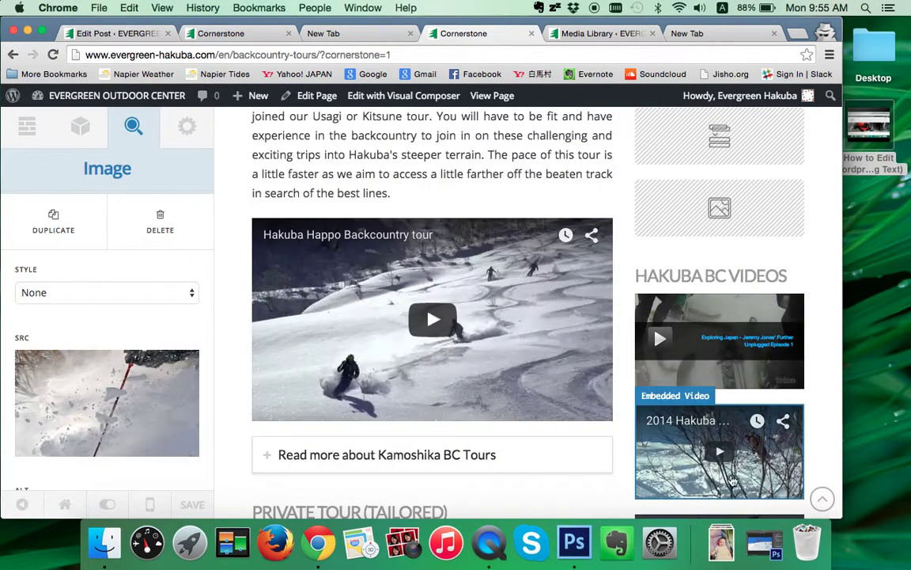
{"action": "scroll", "coordinate": [255, 338], "scroll_direction": "down", "scroll_amount": 2}
{"action": "scroll", "coordinate": [150, 319], "scroll_direction": "down", "scroll_amount": 5}
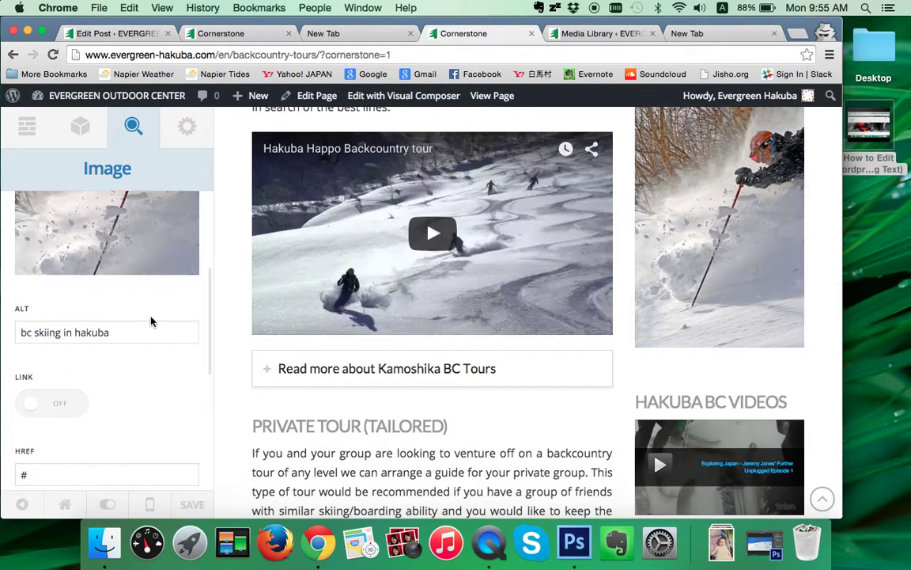
{"action": "scroll", "coordinate": [141, 381], "scroll_direction": "up", "scroll_amount": 5}
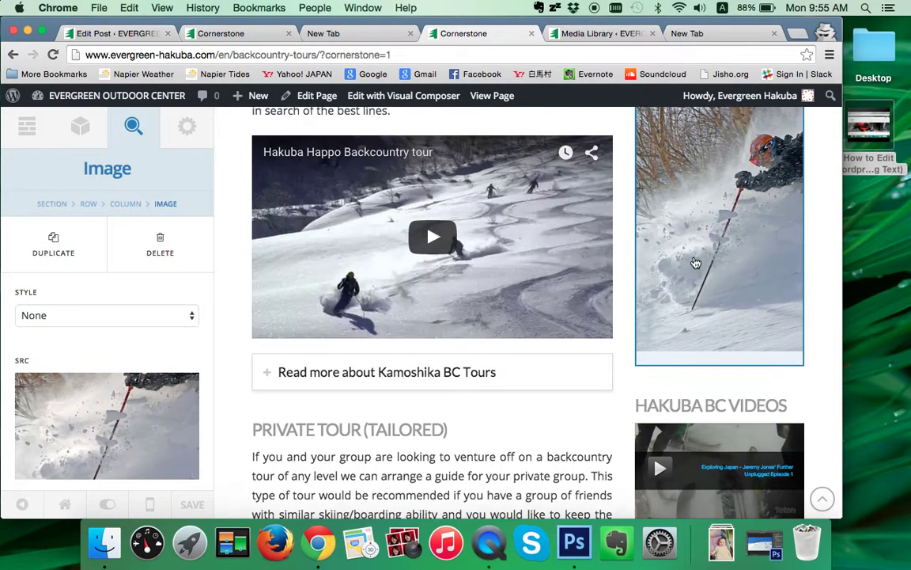
{"action": "scroll", "coordinate": [383, 280], "scroll_direction": "up", "scroll_amount": 2}
{"action": "left_click", "coordinate": [158, 315]}
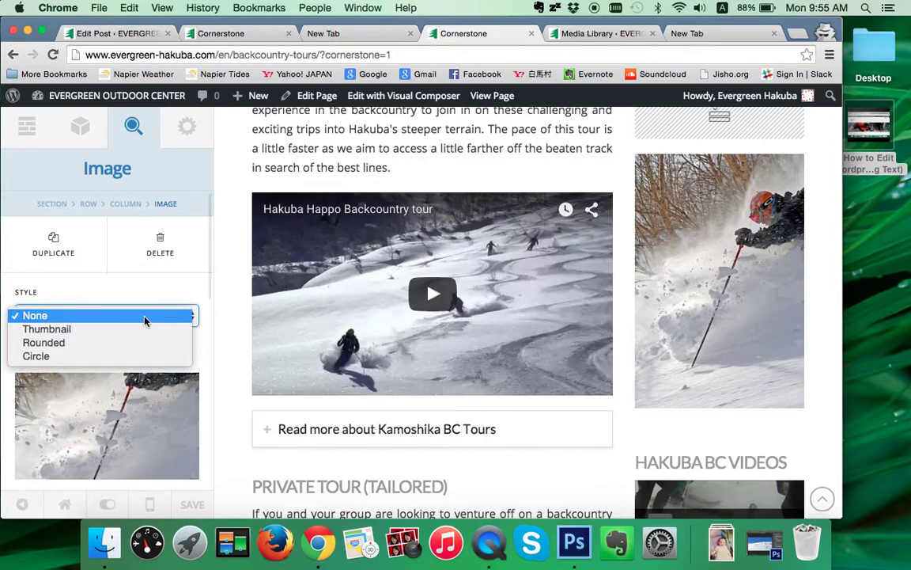
{"action": "left_click", "coordinate": [112, 329]}
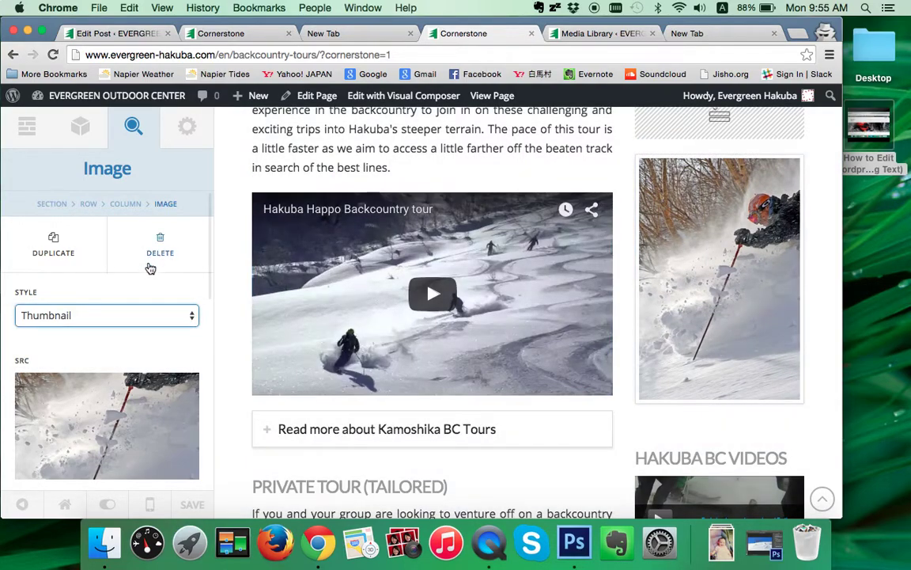
{"action": "left_click", "coordinate": [111, 317]}
{"action": "left_click", "coordinate": [93, 329]}
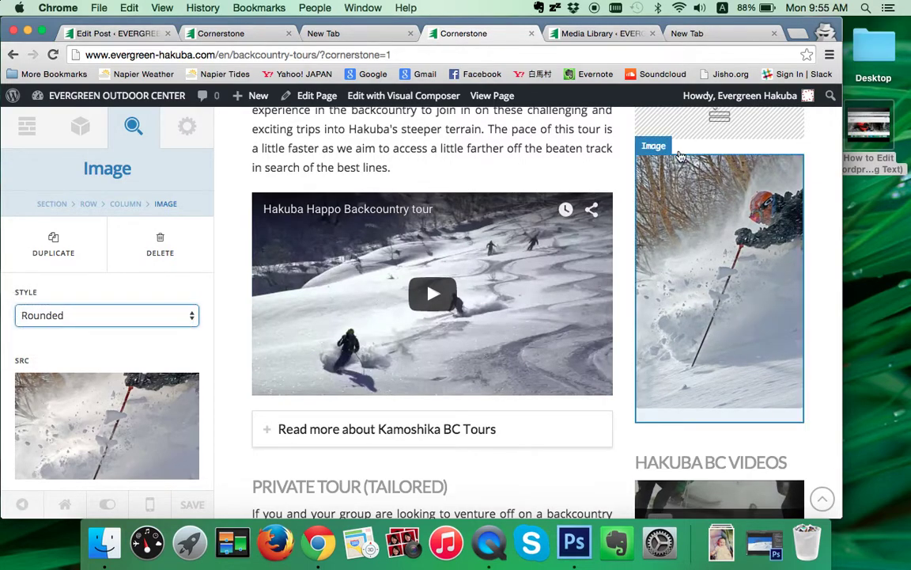
{"action": "left_click", "coordinate": [111, 315]}
{"action": "left_click", "coordinate": [77, 329]}
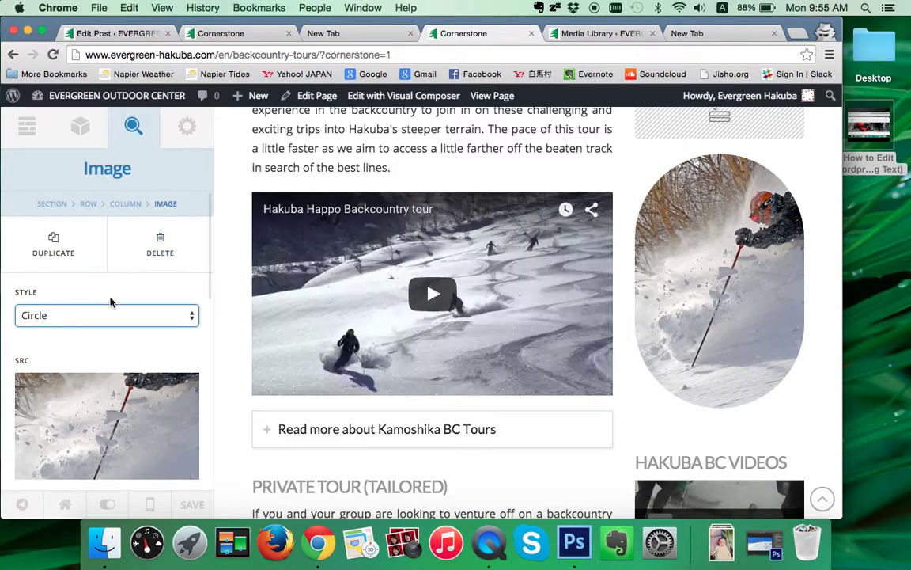
{"action": "left_click", "coordinate": [102, 317]}
{"action": "left_click", "coordinate": [145, 275]}
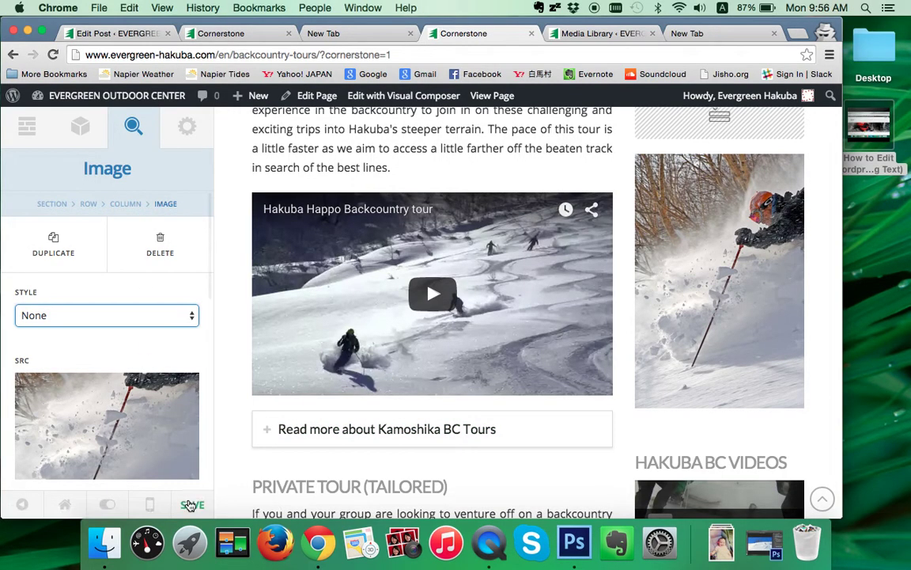
Step: Save the Cornerstone edits and open the live Backcountry Tours page via View Page
{"action": "left_click", "coordinate": [190, 505]}
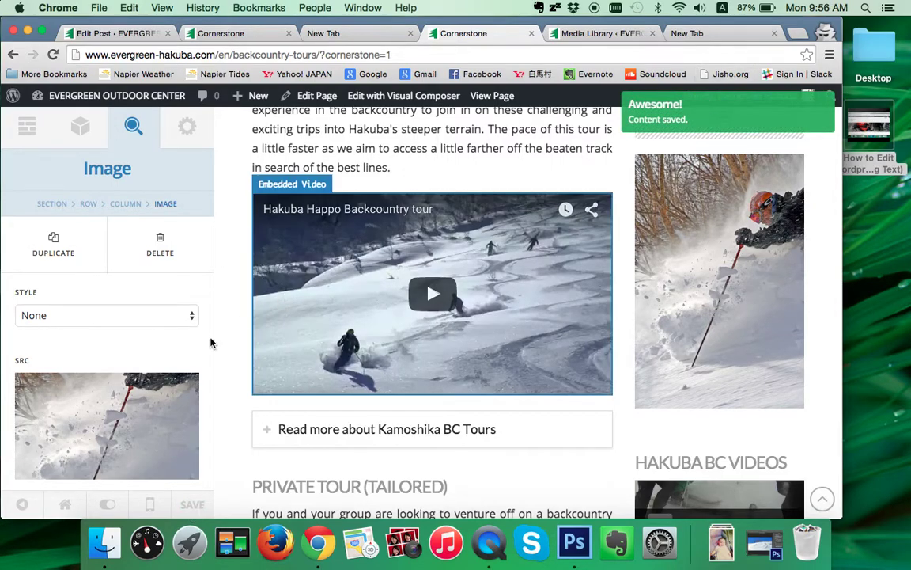
{"action": "left_click", "coordinate": [64, 504]}
{"action": "left_click", "coordinate": [160, 461]}
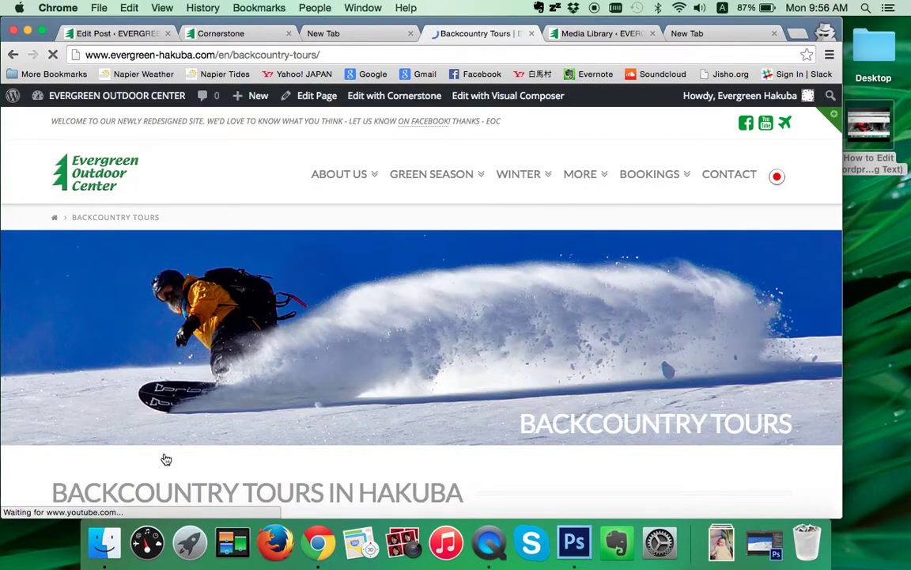
{"action": "scroll", "coordinate": [413, 305], "scroll_direction": "down", "scroll_amount": 10}
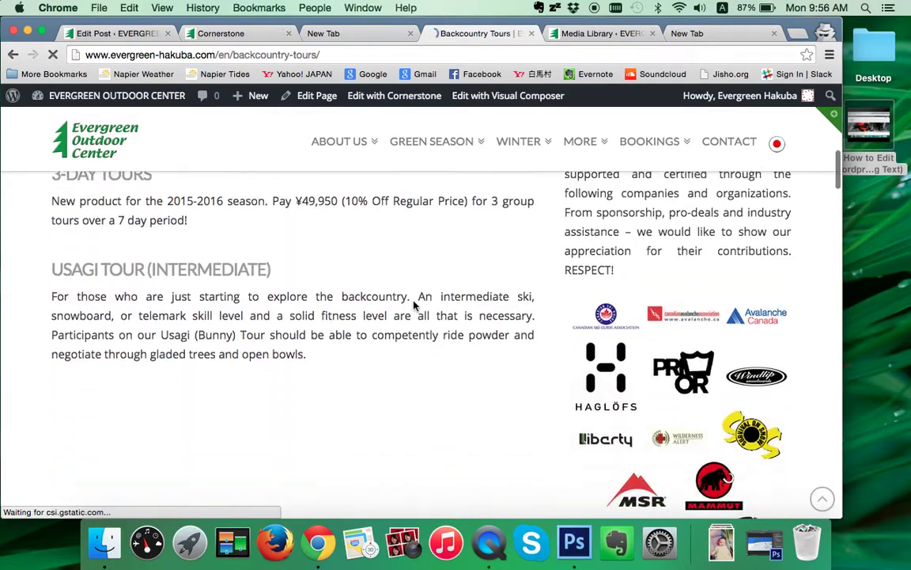
{"action": "scroll", "coordinate": [414, 305], "scroll_direction": "down", "scroll_amount": 8}
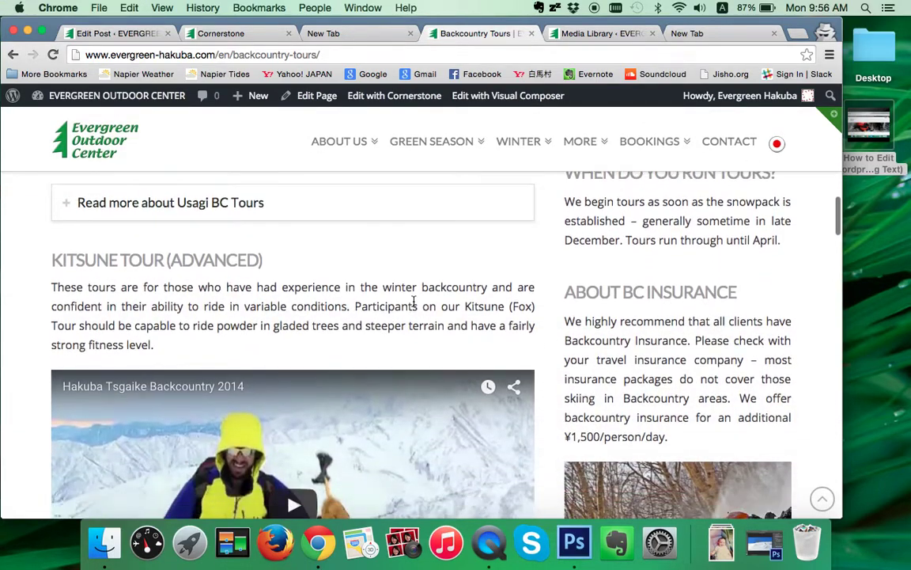
{"action": "scroll", "coordinate": [416, 307], "scroll_direction": "down", "scroll_amount": 3}
{"action": "scroll", "coordinate": [415, 306], "scroll_direction": "up", "scroll_amount": 6}
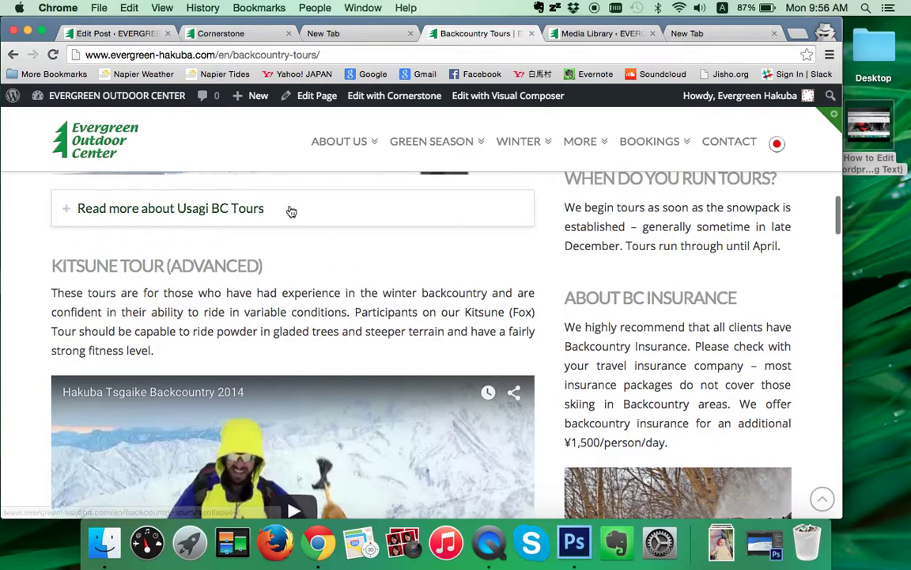
{"action": "left_click", "coordinate": [290, 209]}
{"action": "left_click", "coordinate": [290, 209]}
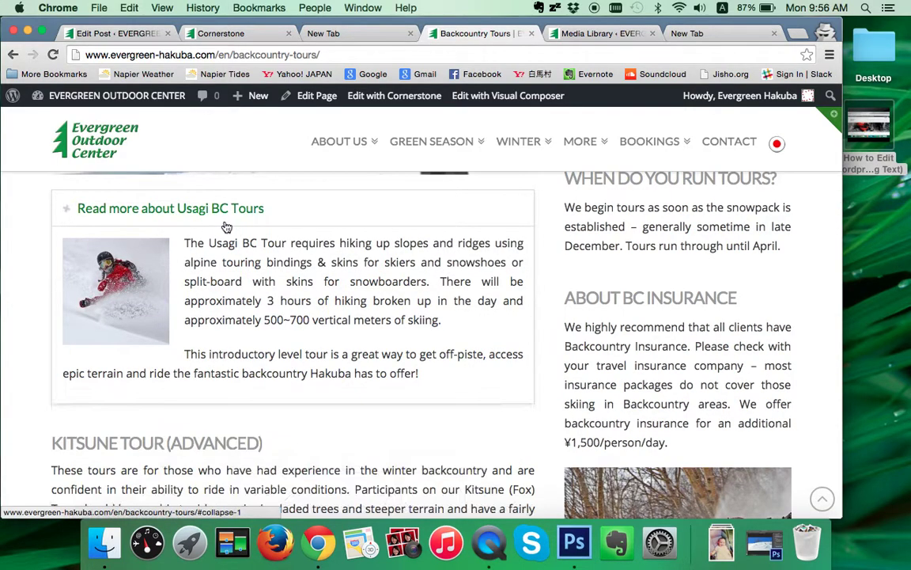
{"action": "scroll", "coordinate": [362, 296], "scroll_direction": "down", "scroll_amount": 2}
{"action": "scroll", "coordinate": [362, 296], "scroll_direction": "down", "scroll_amount": 5}
{"action": "scroll", "coordinate": [459, 270], "scroll_direction": "up", "scroll_amount": 5}
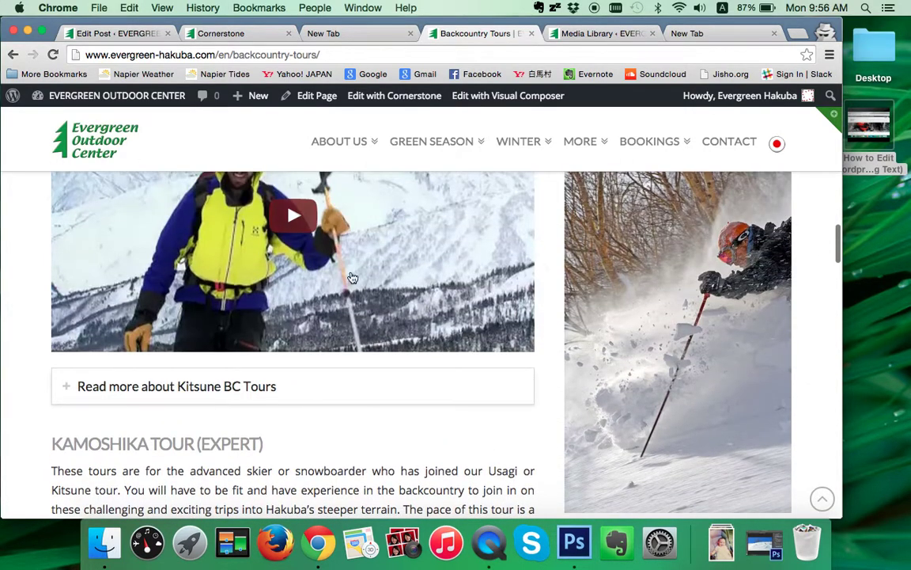
{"action": "scroll", "coordinate": [306, 282], "scroll_direction": "up", "scroll_amount": 10}
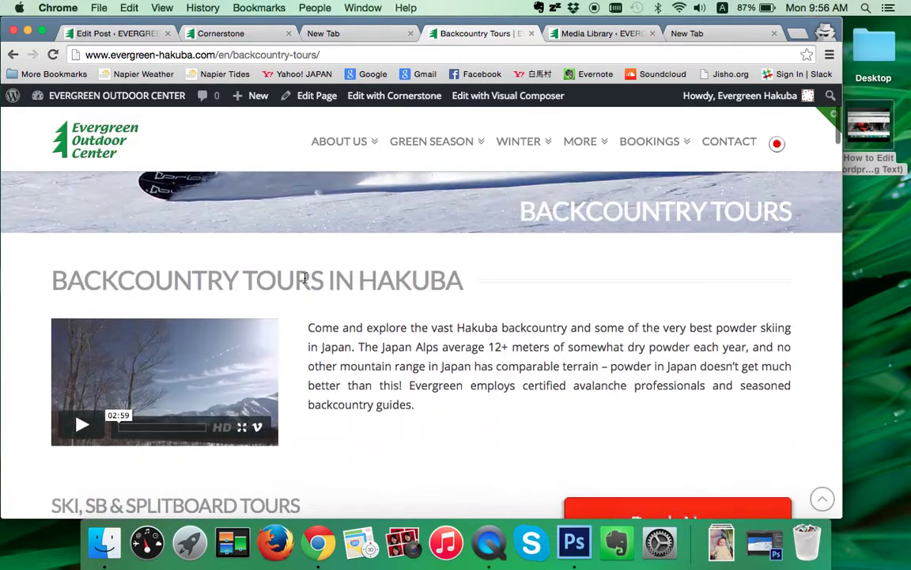